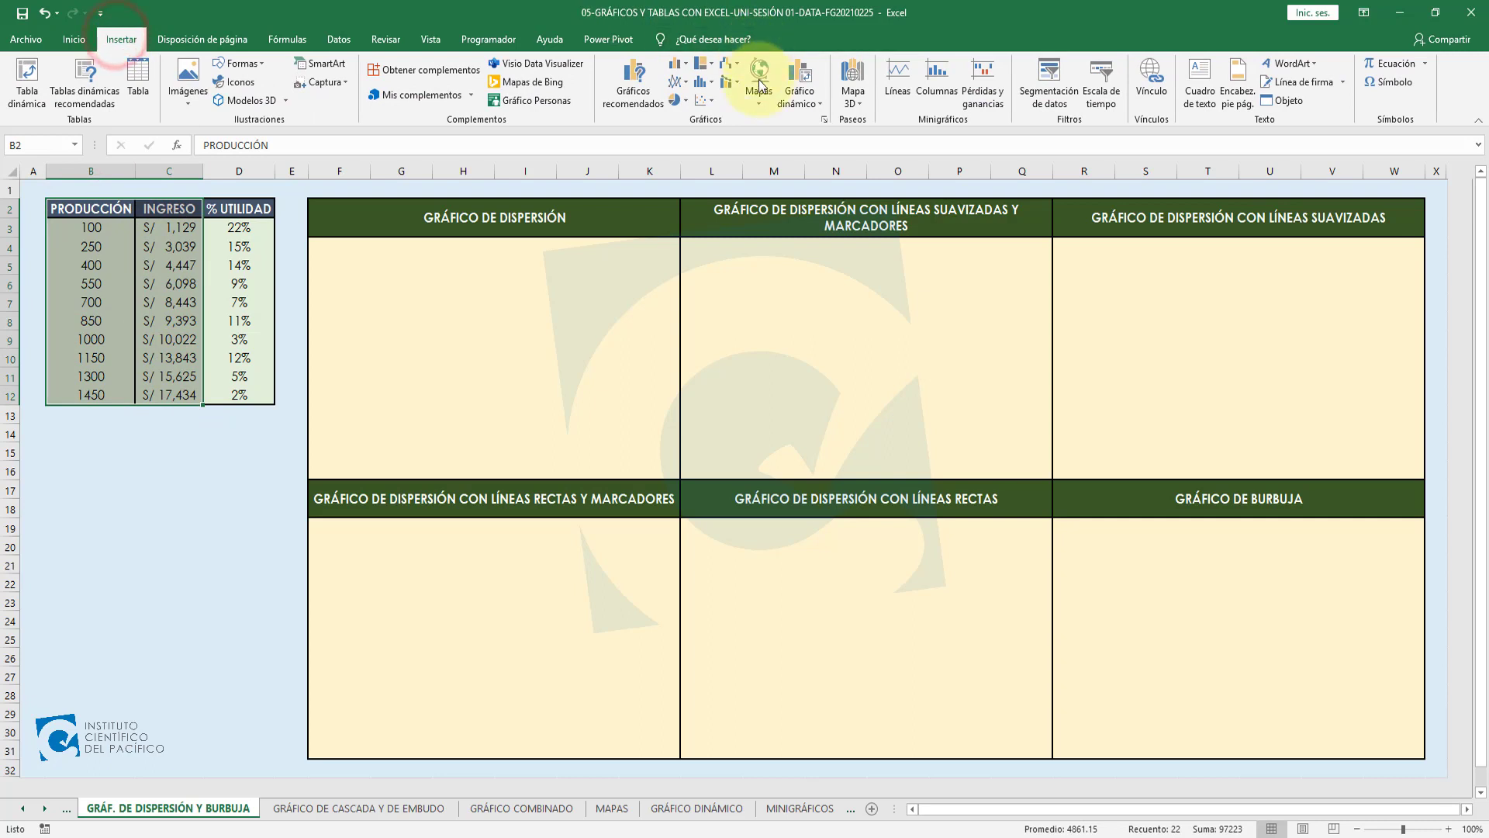
Step: Insert a markers-only scatter chart (Dispersión) of the selected PRODUCCIÓN and INGRESO data and place it under the GRÁFICO DE DISPERSIÓN heading
left_click(707, 101)
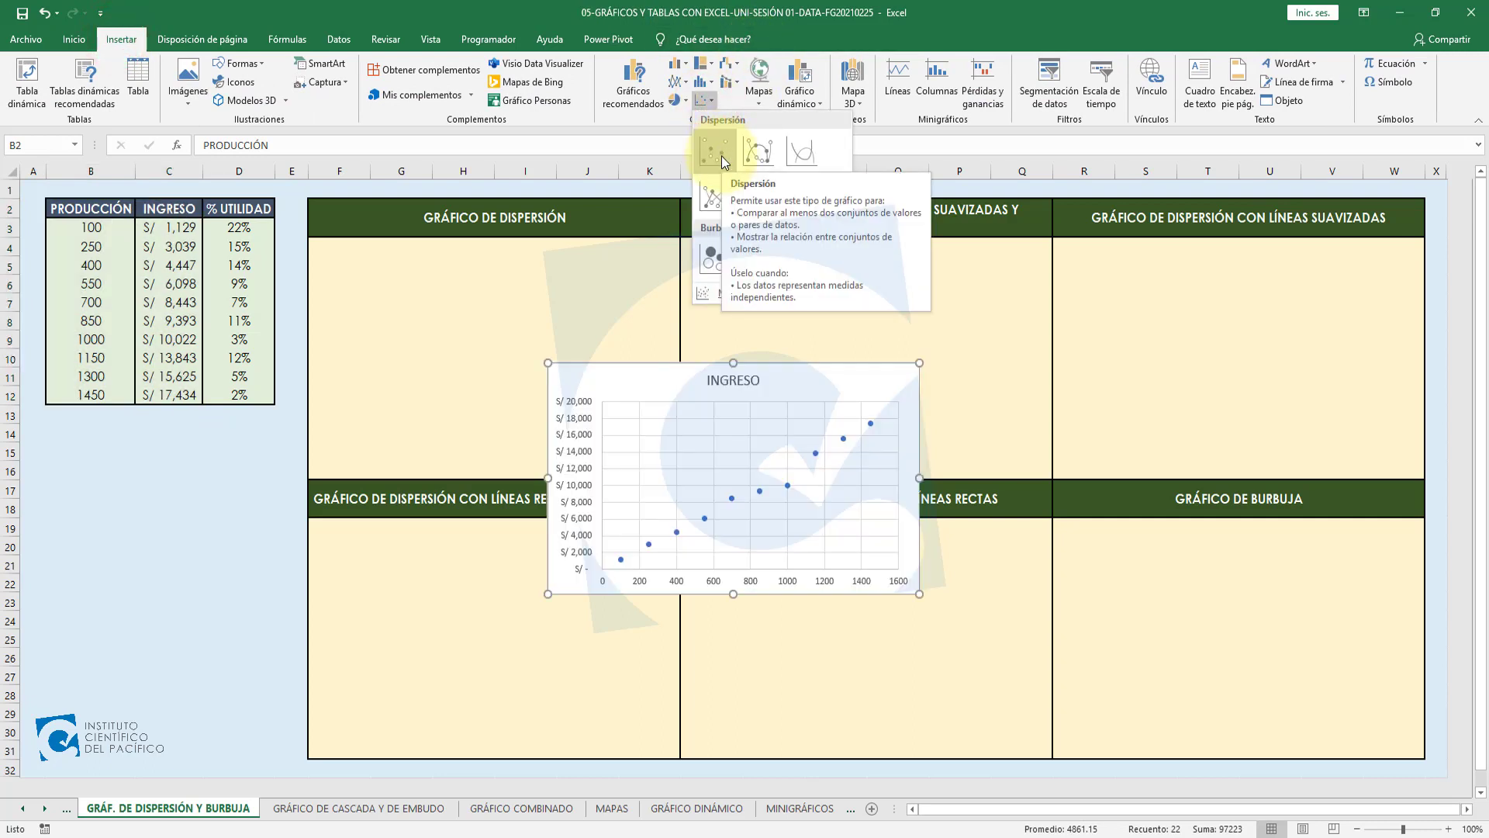
left_click(721, 159)
left_click_drag(828, 378, 549, 260)
Step: Remove the scatter chart's title and fit the chart inside its box below the heading
left_click(515, 248)
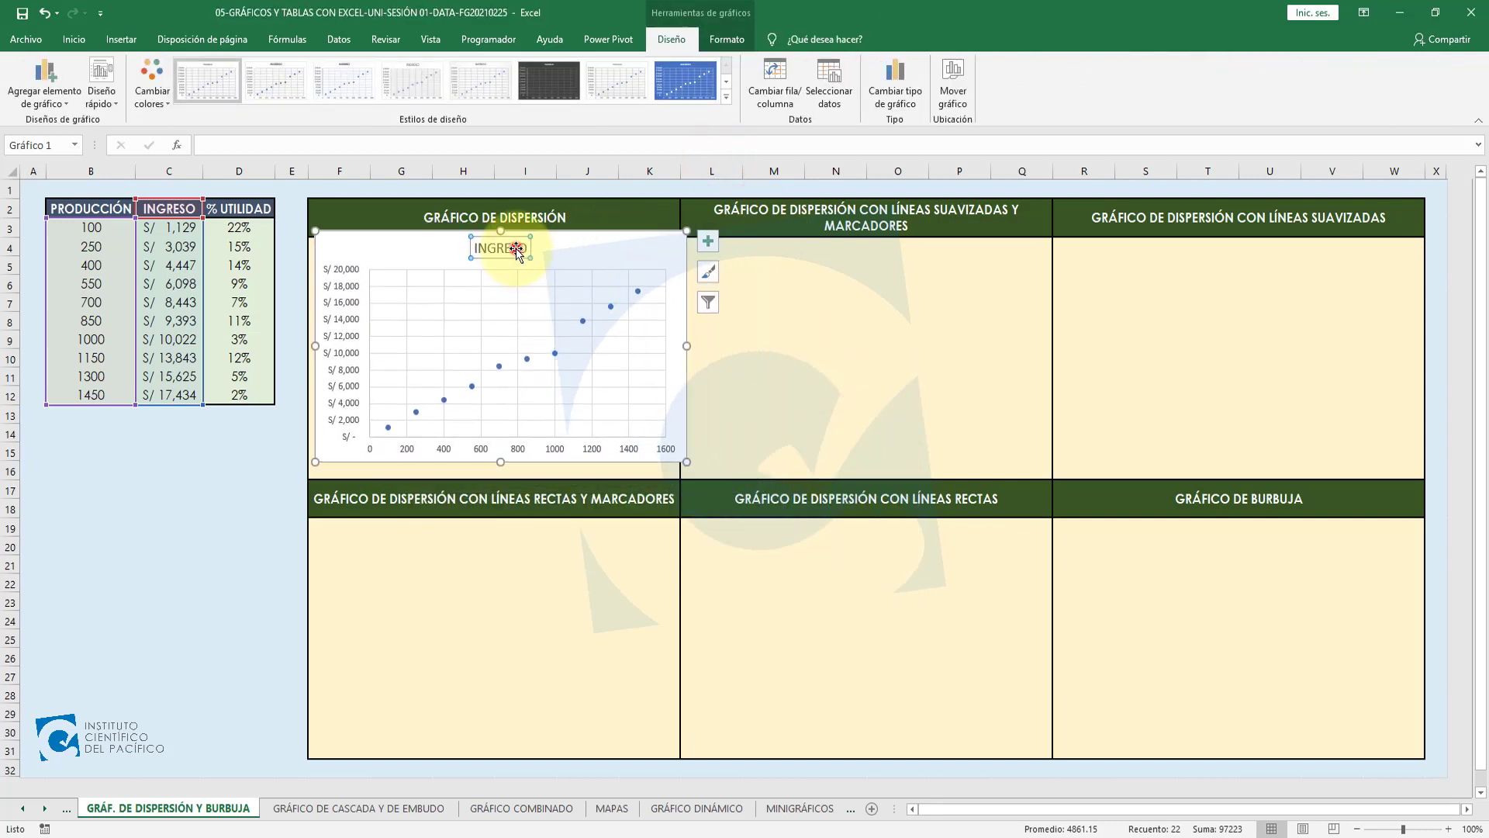
key("Delete")
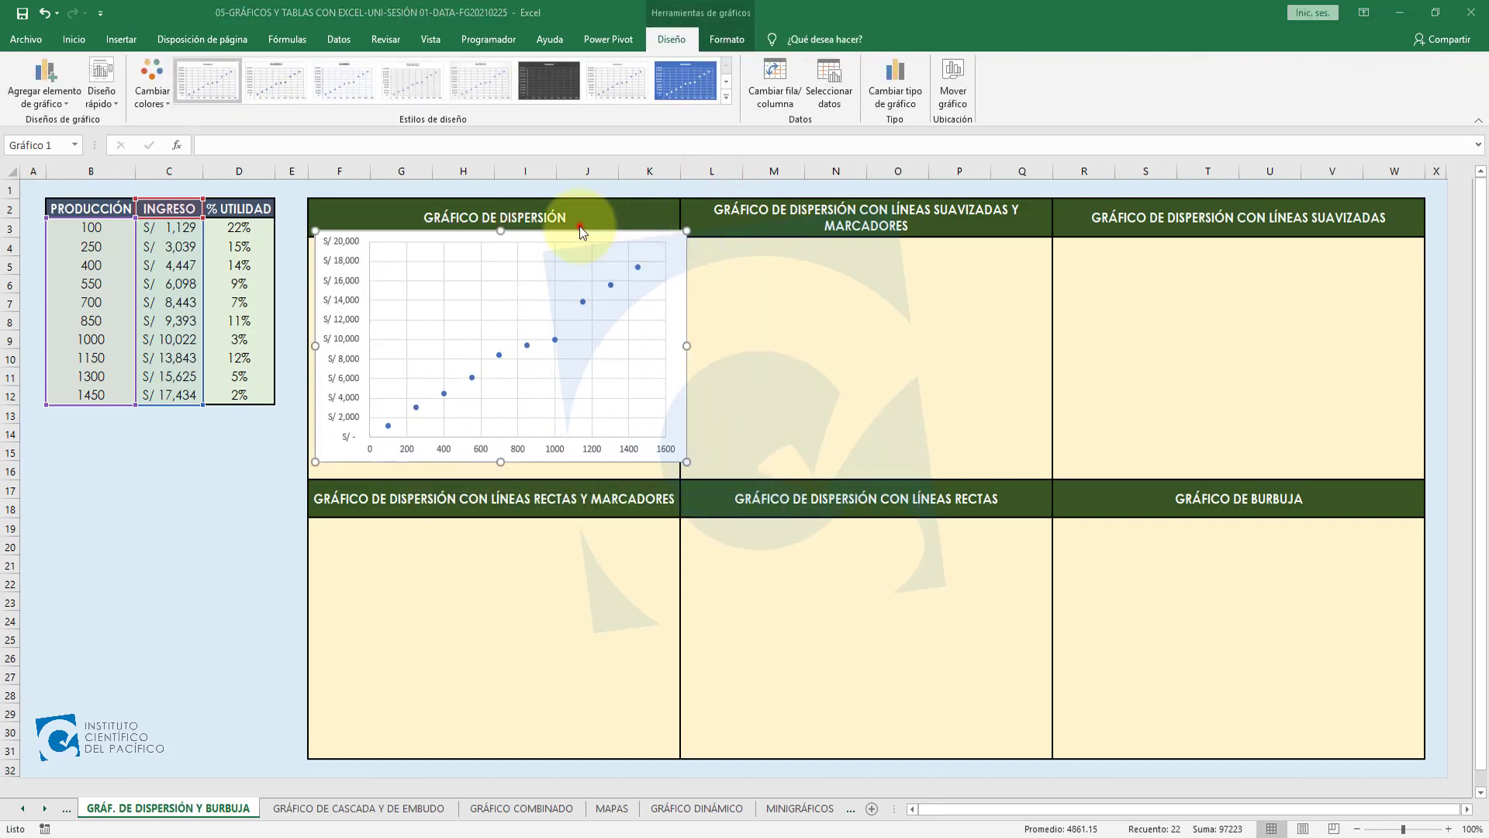
left_click_drag(580, 226, 574, 242)
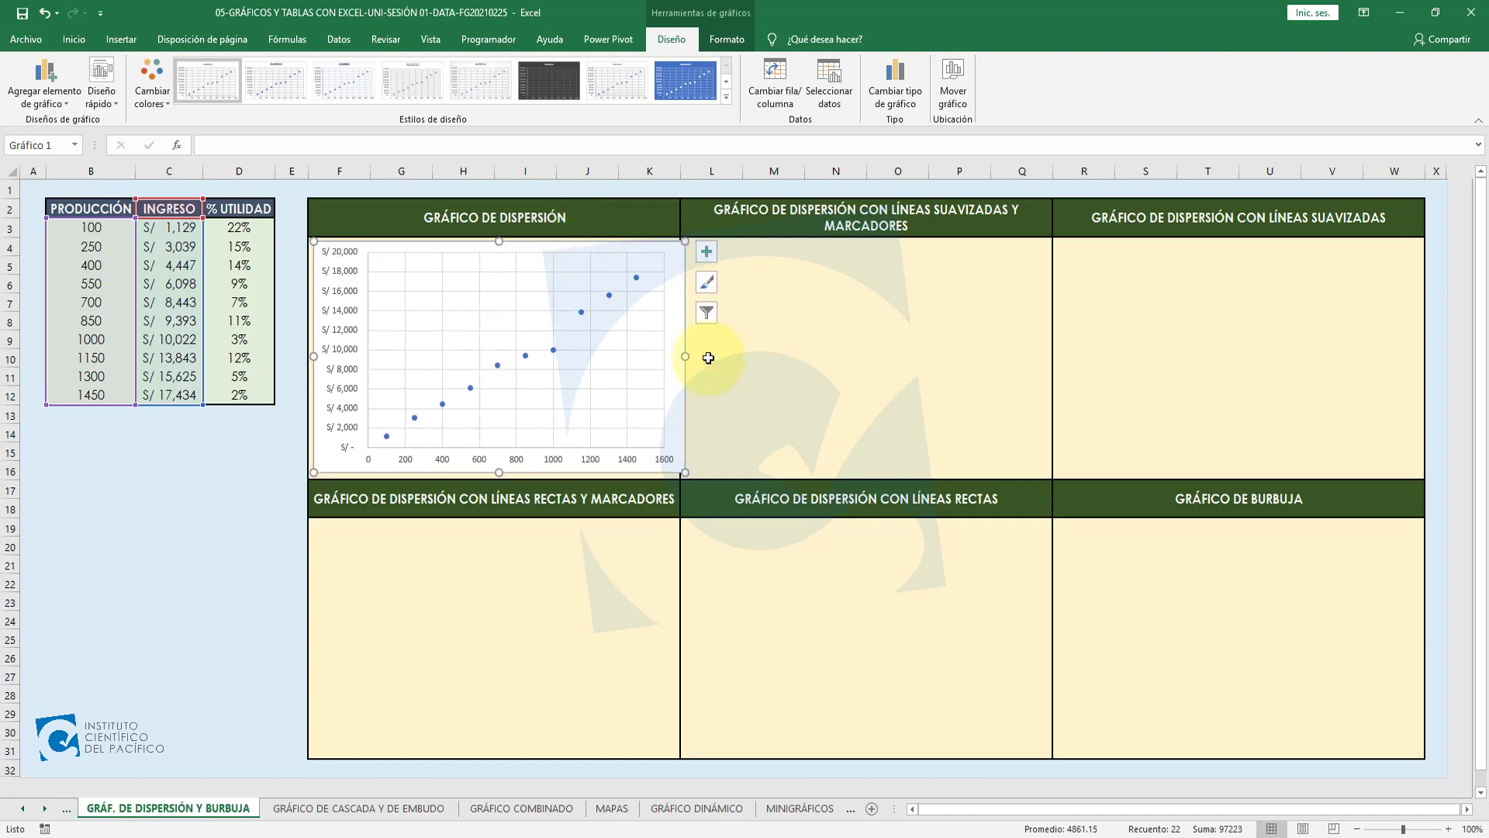
left_click_drag(685, 357, 673, 357)
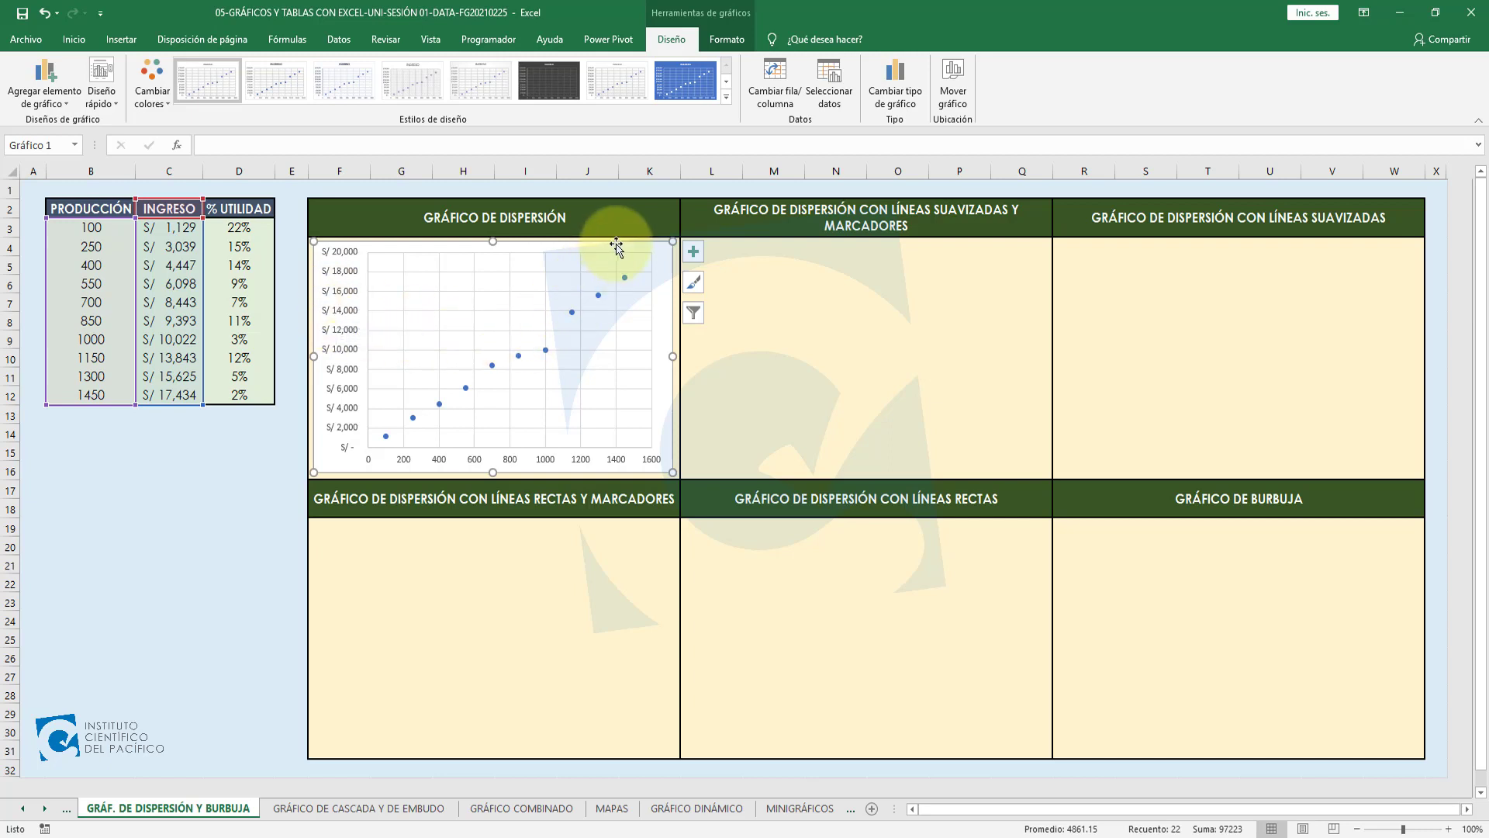
Step: Insert a scatter chart with smooth lines and markers from the PRODUCCIÓN and INGRESO columns and place it under its matching heading
left_click(134, 476)
left_click_drag(91, 208, 165, 392)
left_click(121, 39)
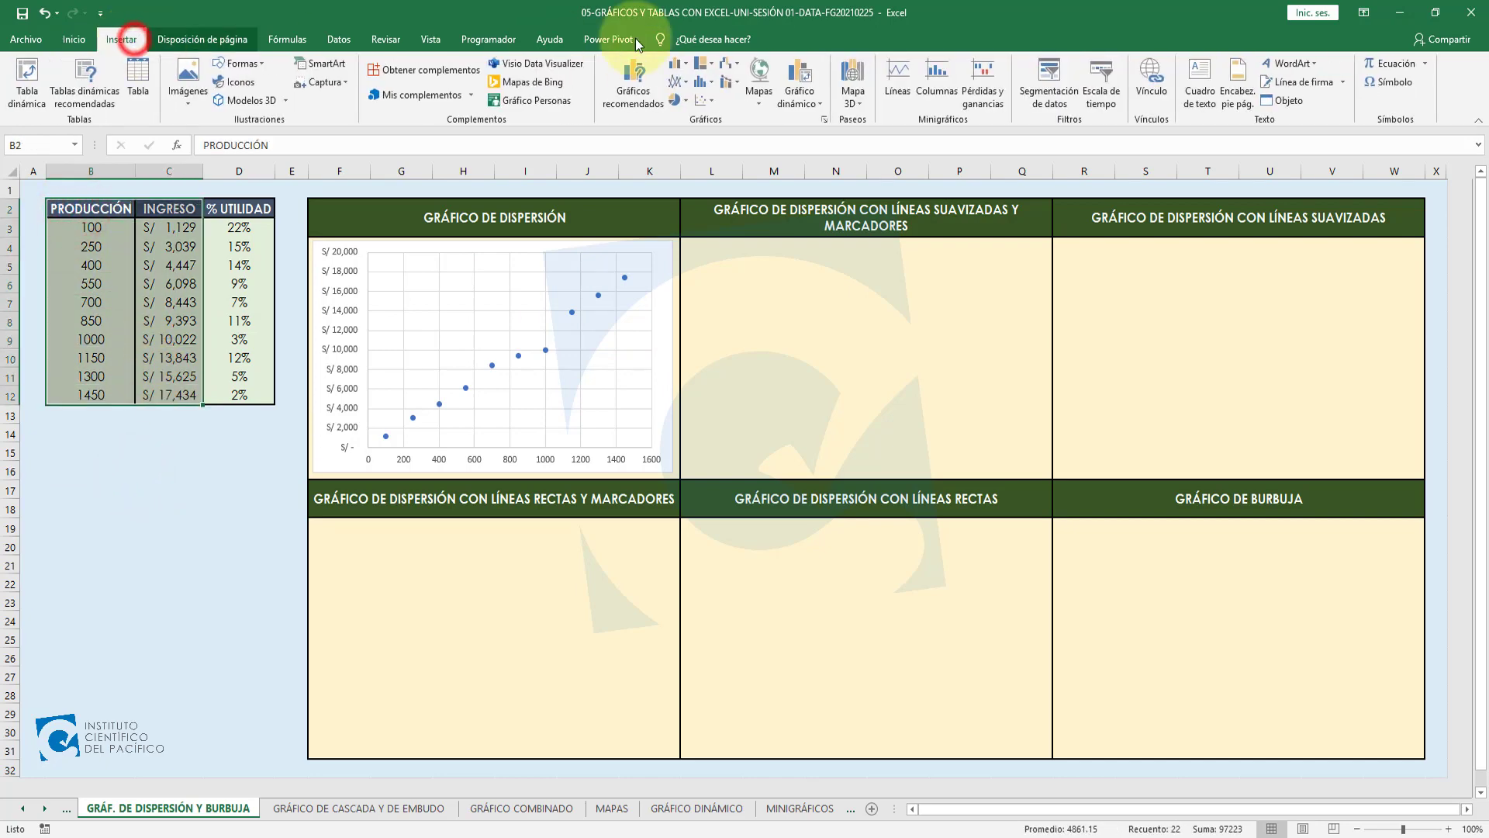
left_click(709, 104)
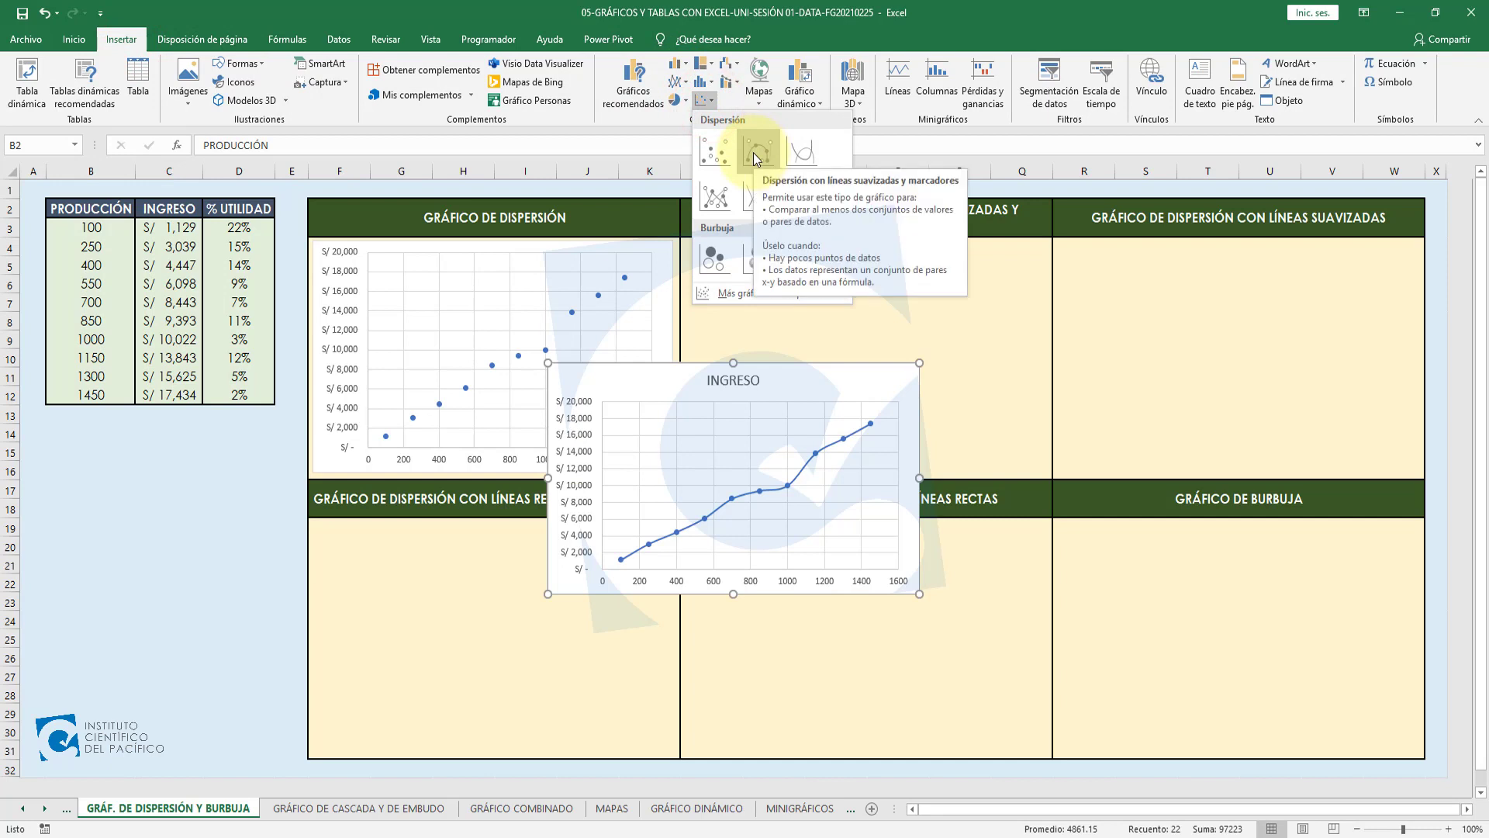
left_click(752, 152)
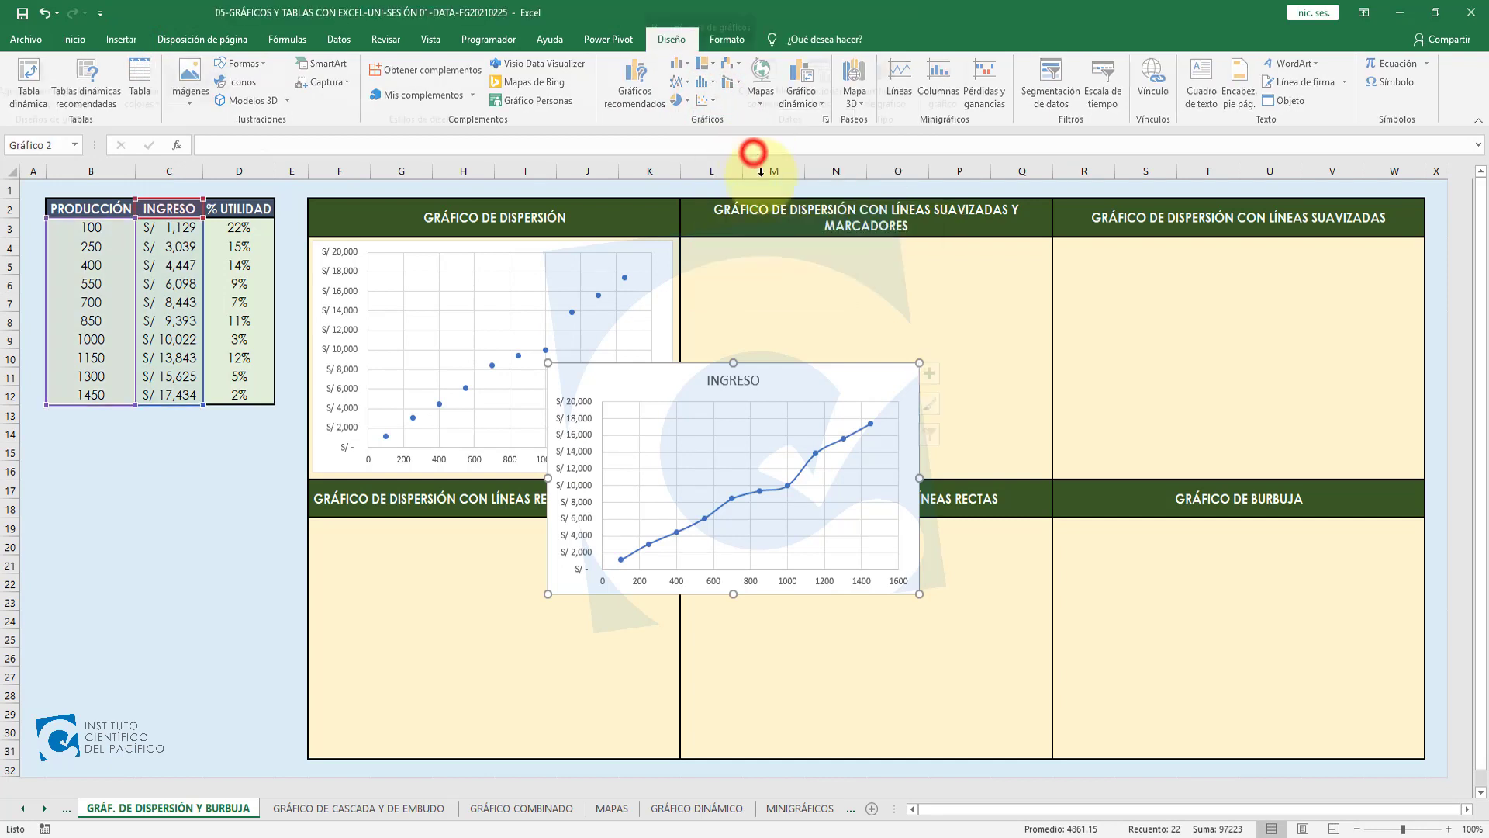
mouse_move(813, 367)
left_mouse_down()
mouse_move(929, 295)
mouse_move(920, 246)
left_mouse_up()
Step: Remove the title of the smooth-line chart with markers and narrow the chart to fit its box
left_click(882, 262)
key("Delete")
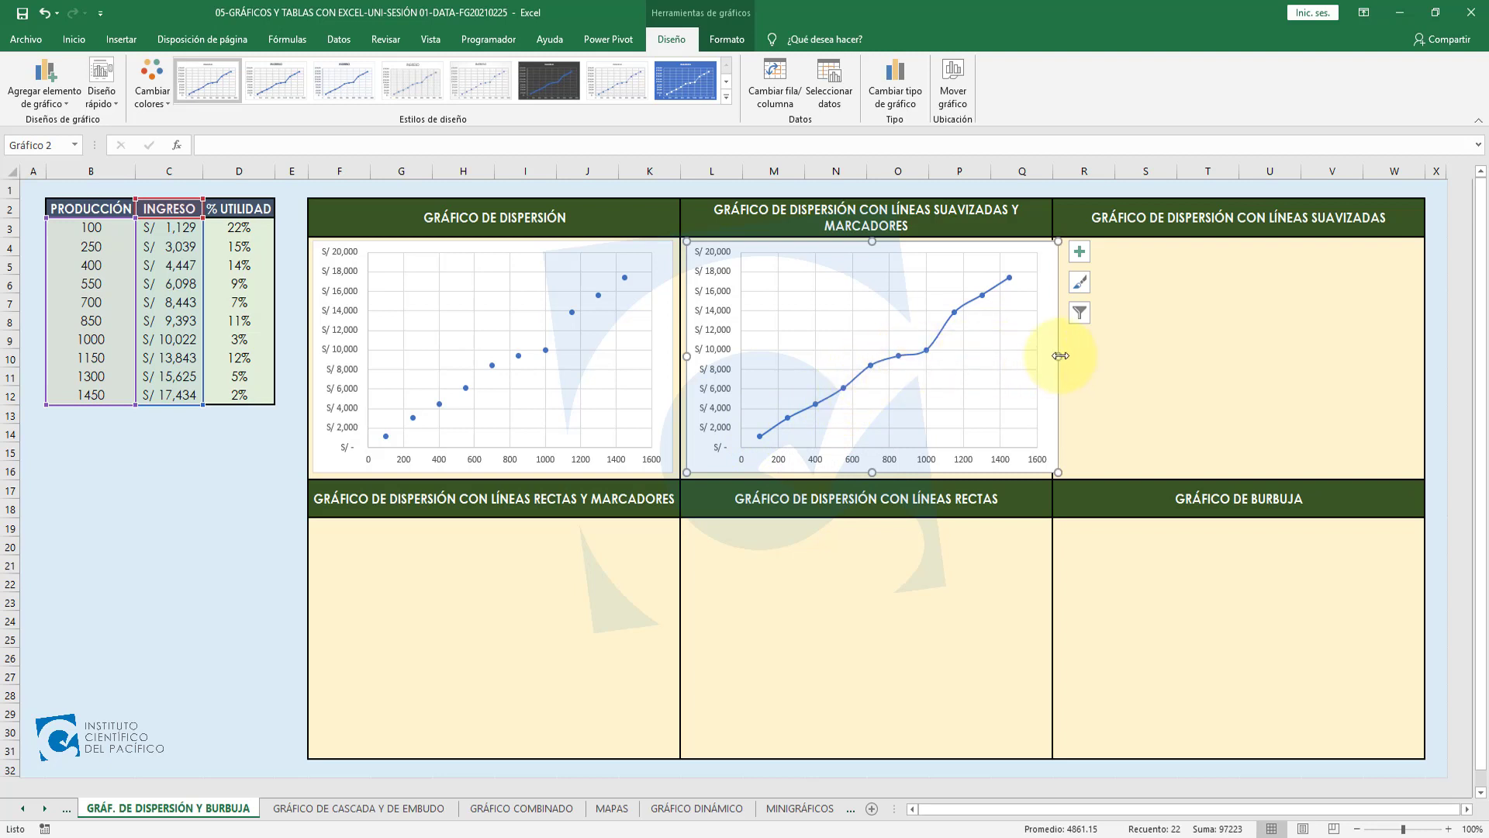
left_click_drag(1060, 355, 1042, 356)
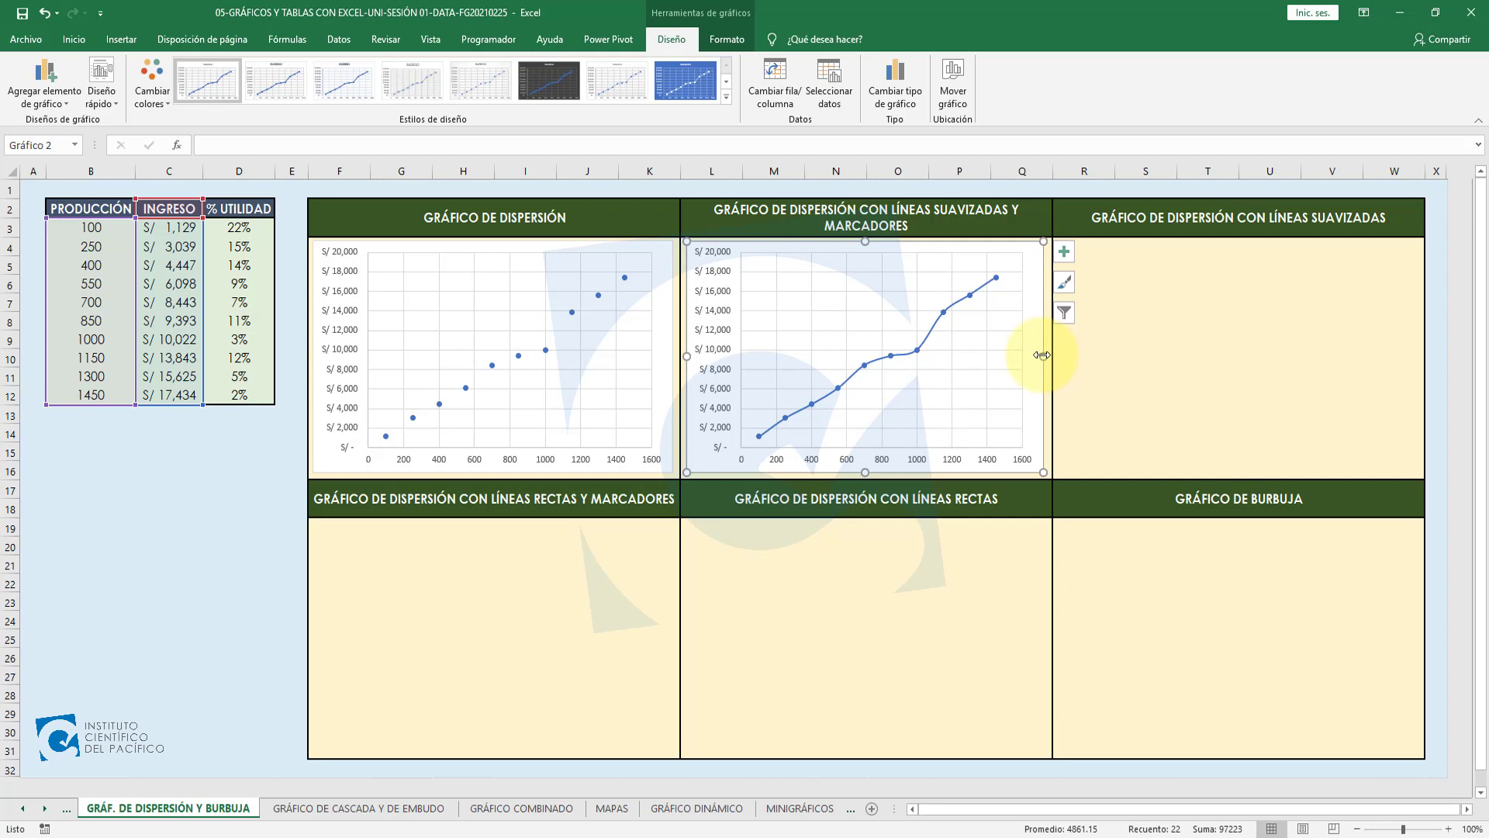
left_click_drag(1041, 355, 1046, 355)
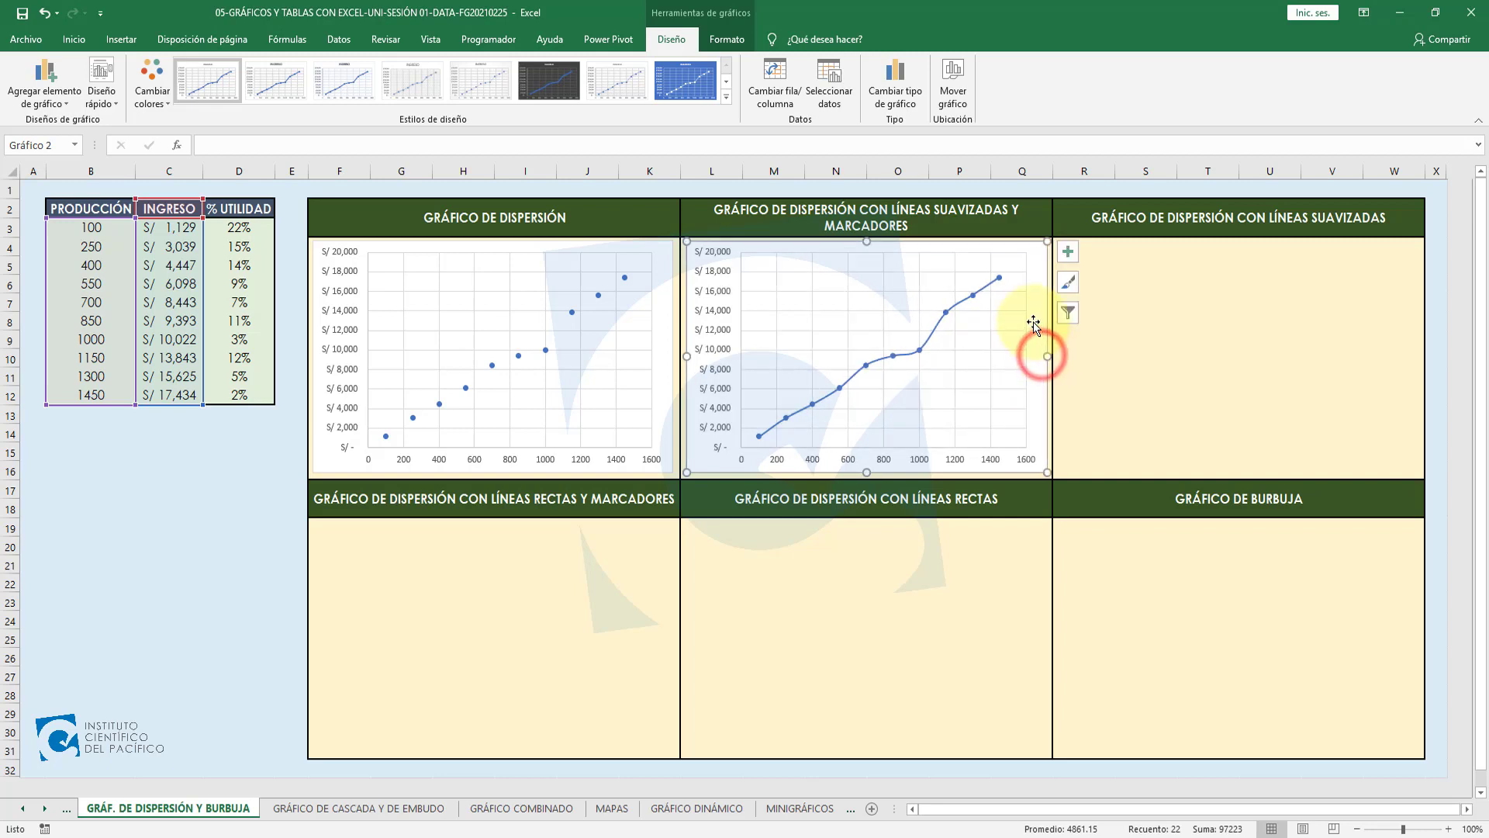
Step: Try data labels on the scatter chart with smooth lines and markers
left_click(1067, 253)
left_click(1106, 322)
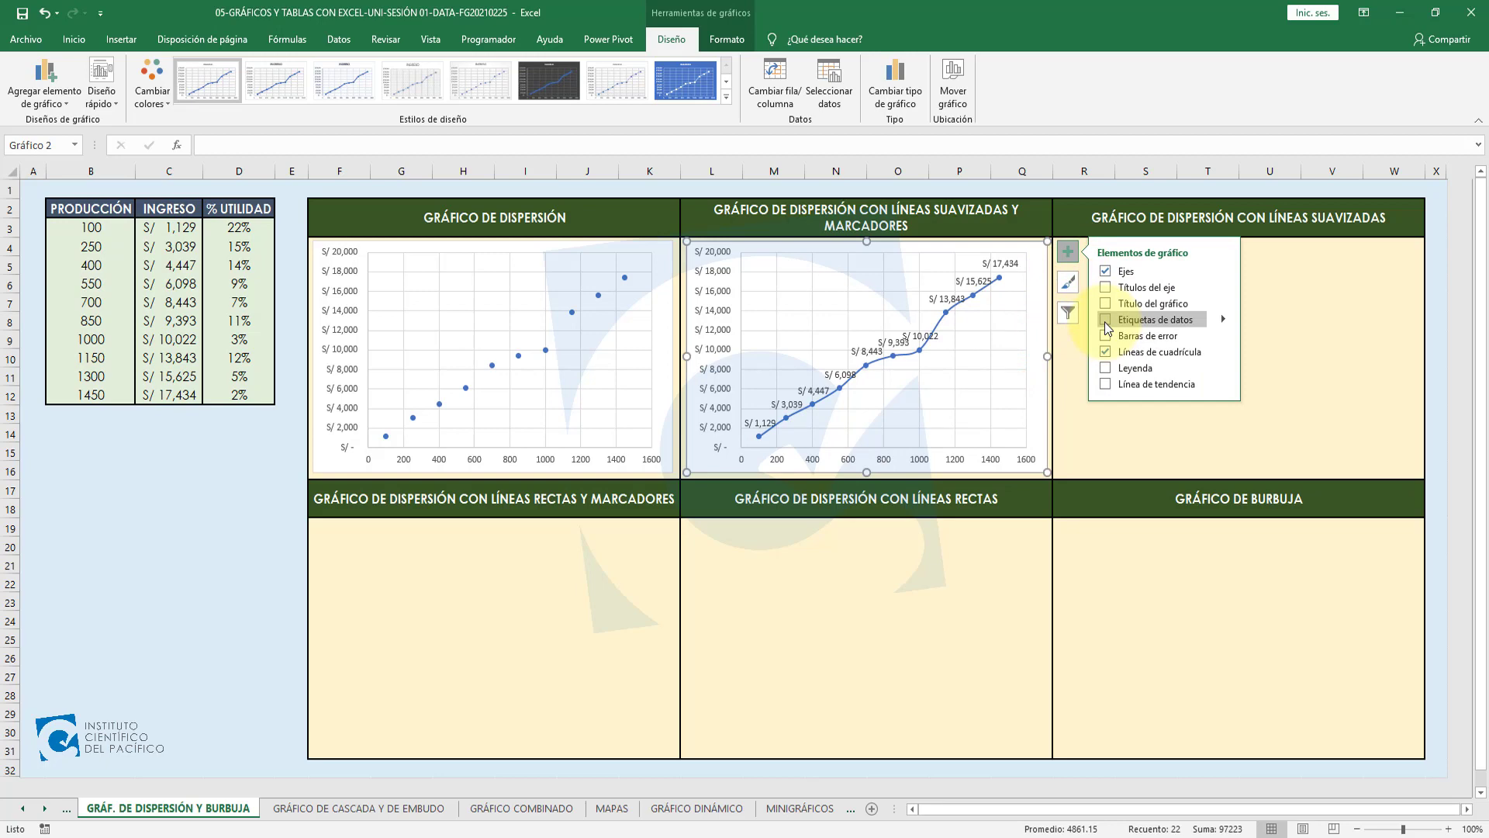
left_click(1088, 458)
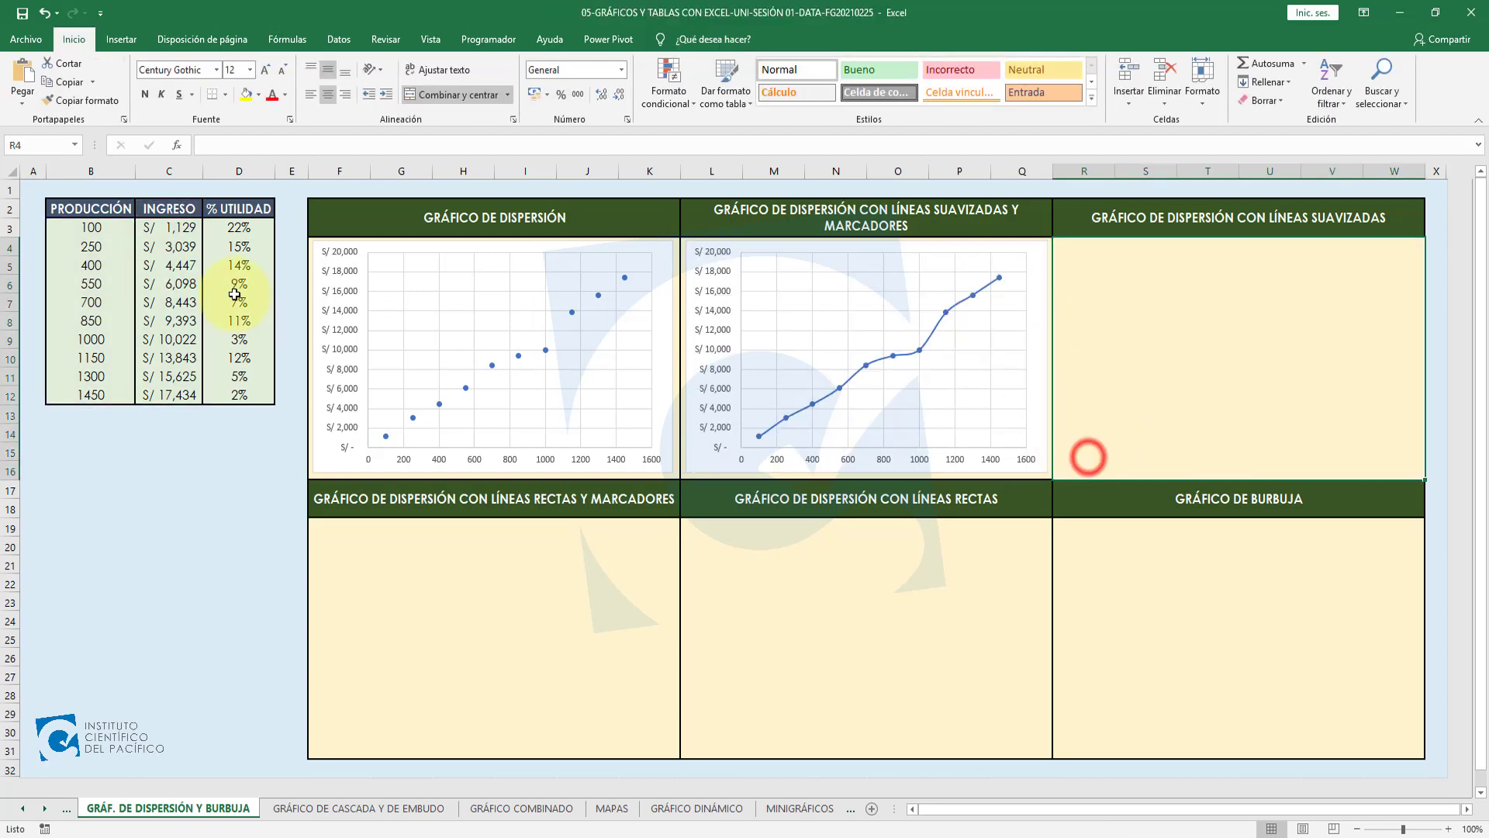
Step: Insert a scatter chart with smooth lines only from B2:C12 and place it under GRÁFICO DE DISPERSIÓN CON LÍNEAS SUAVIZADAS
left_click_drag(87, 208, 165, 401)
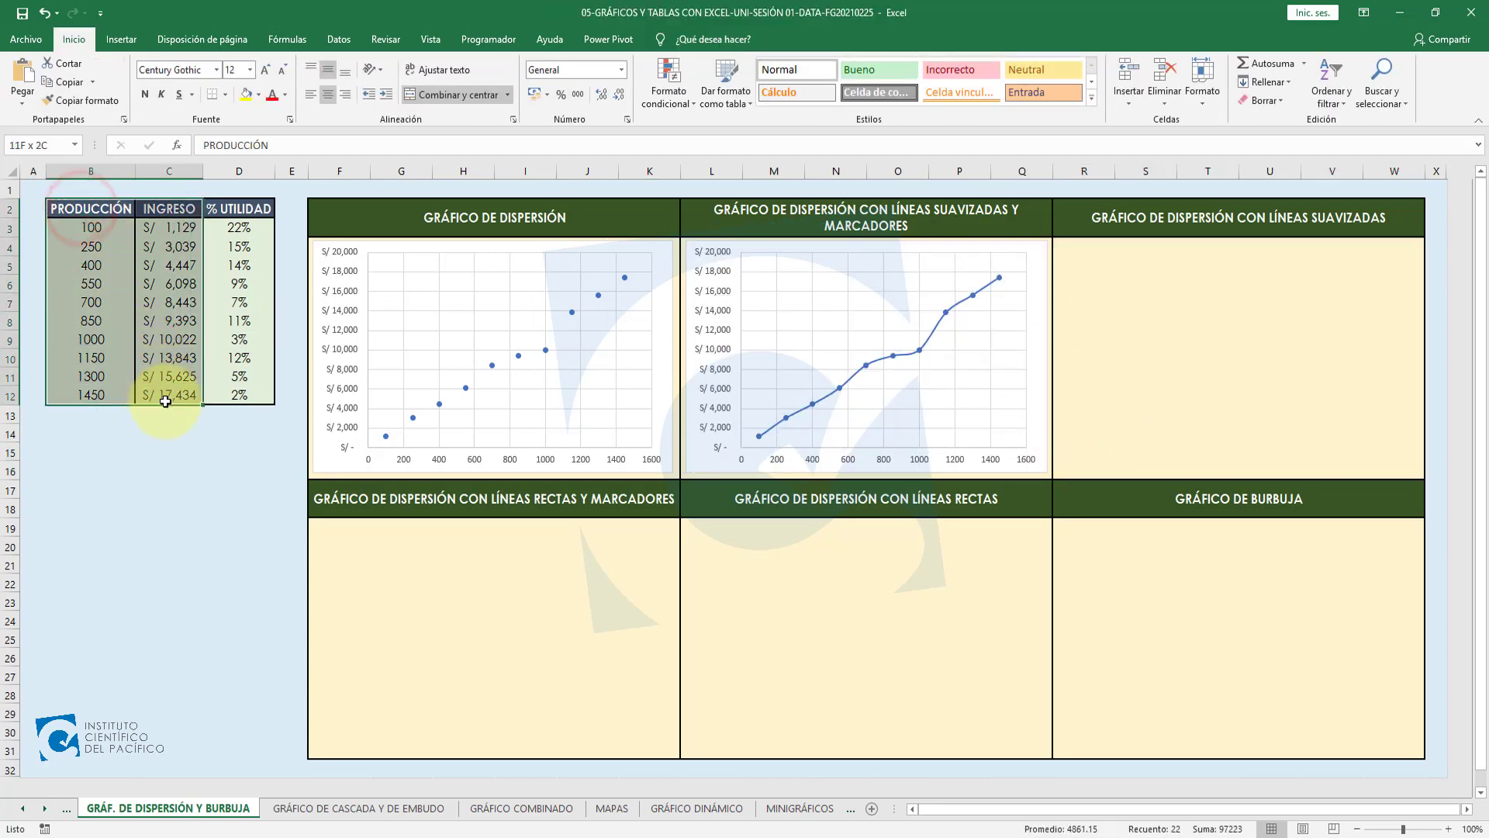
left_click(121, 39)
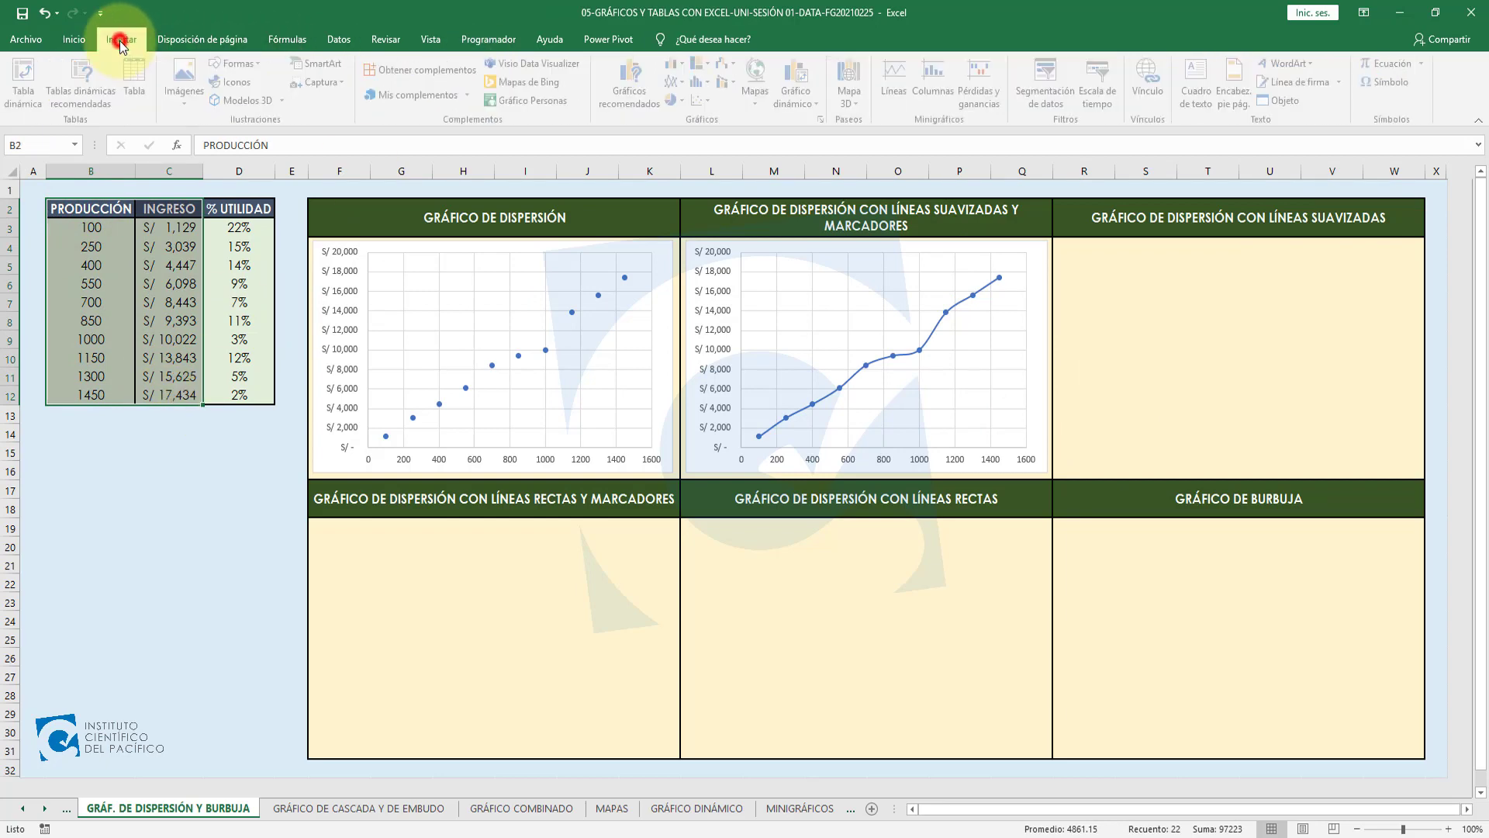
left_click(709, 103)
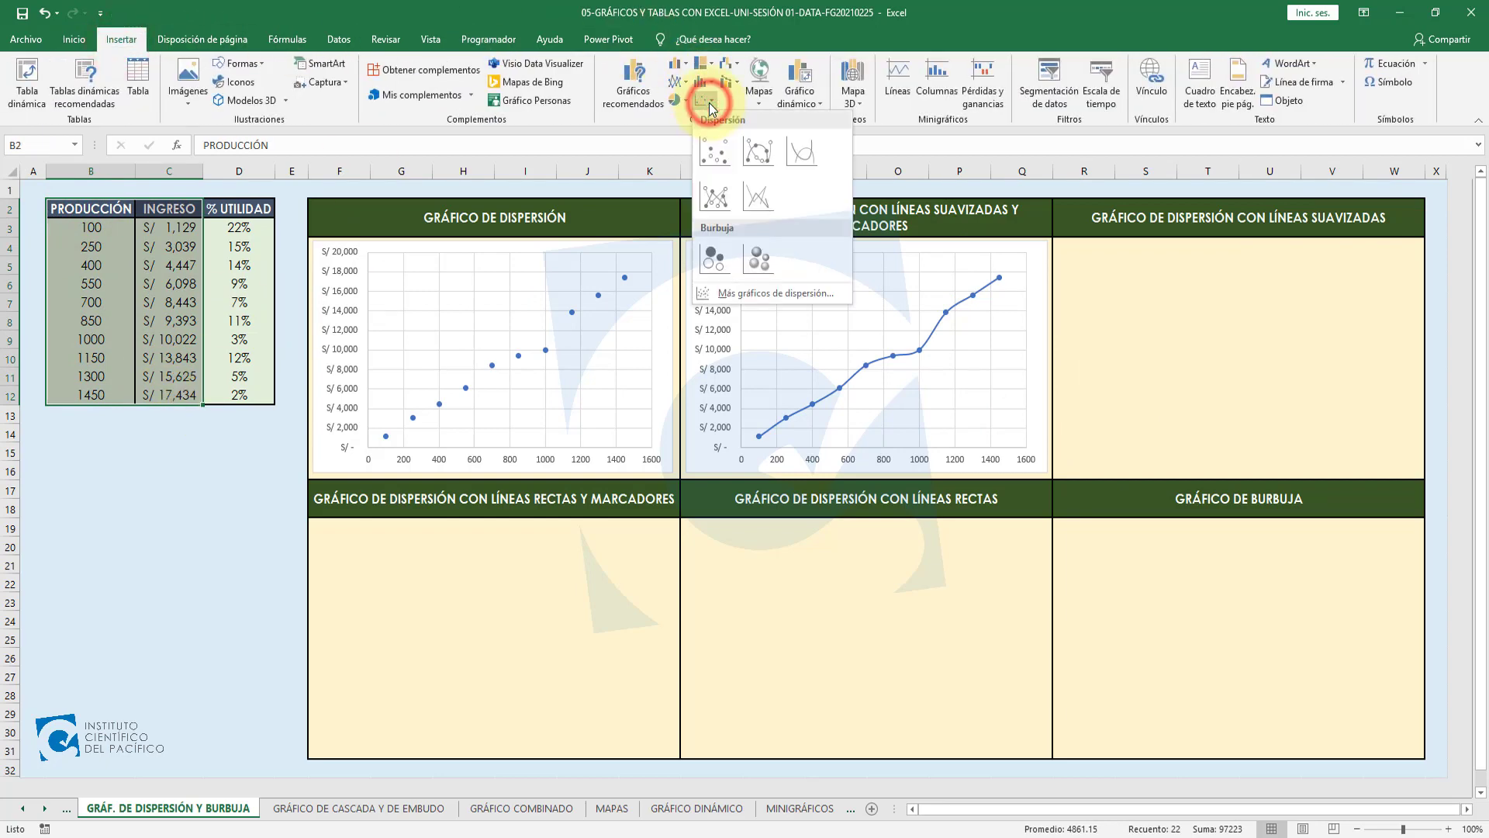
left_click(810, 153)
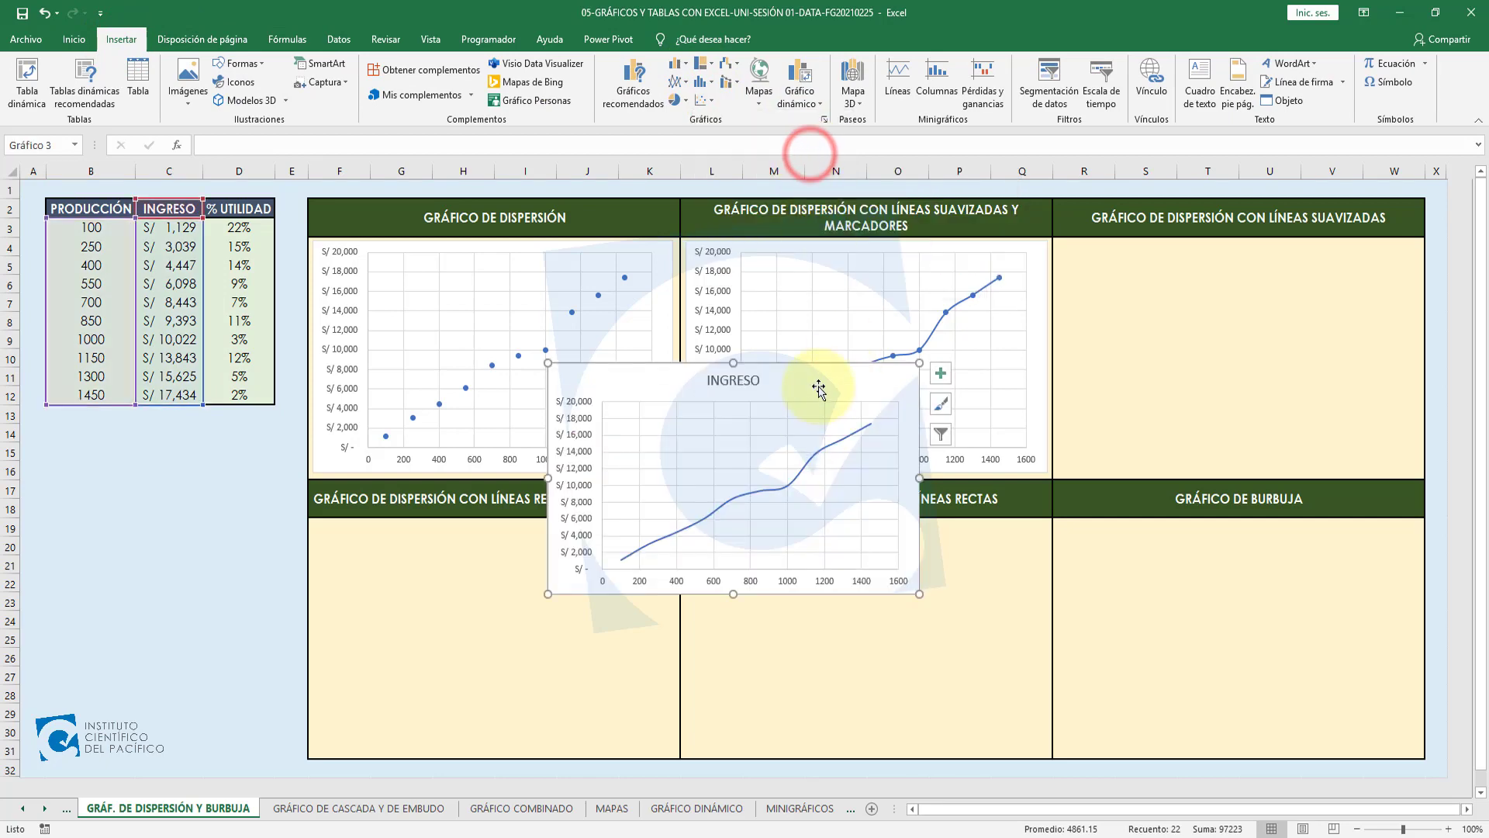
left_click_drag(819, 388, 1323, 251)
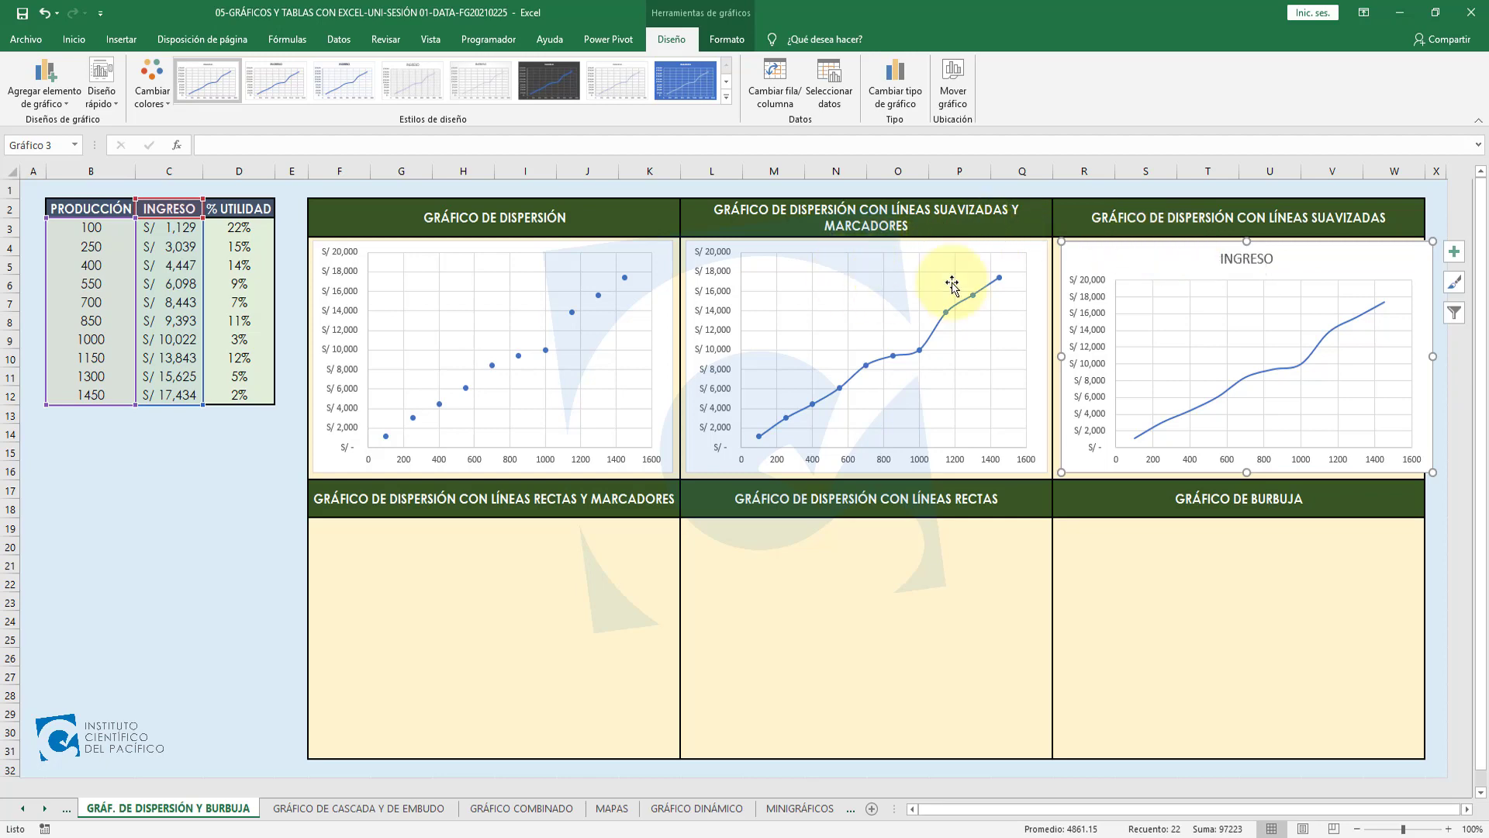
Step: Remove the title of the chart with smooth lines only and fit the chart inside its box
left_click(1276, 258)
key("Delete")
left_click(1386, 250)
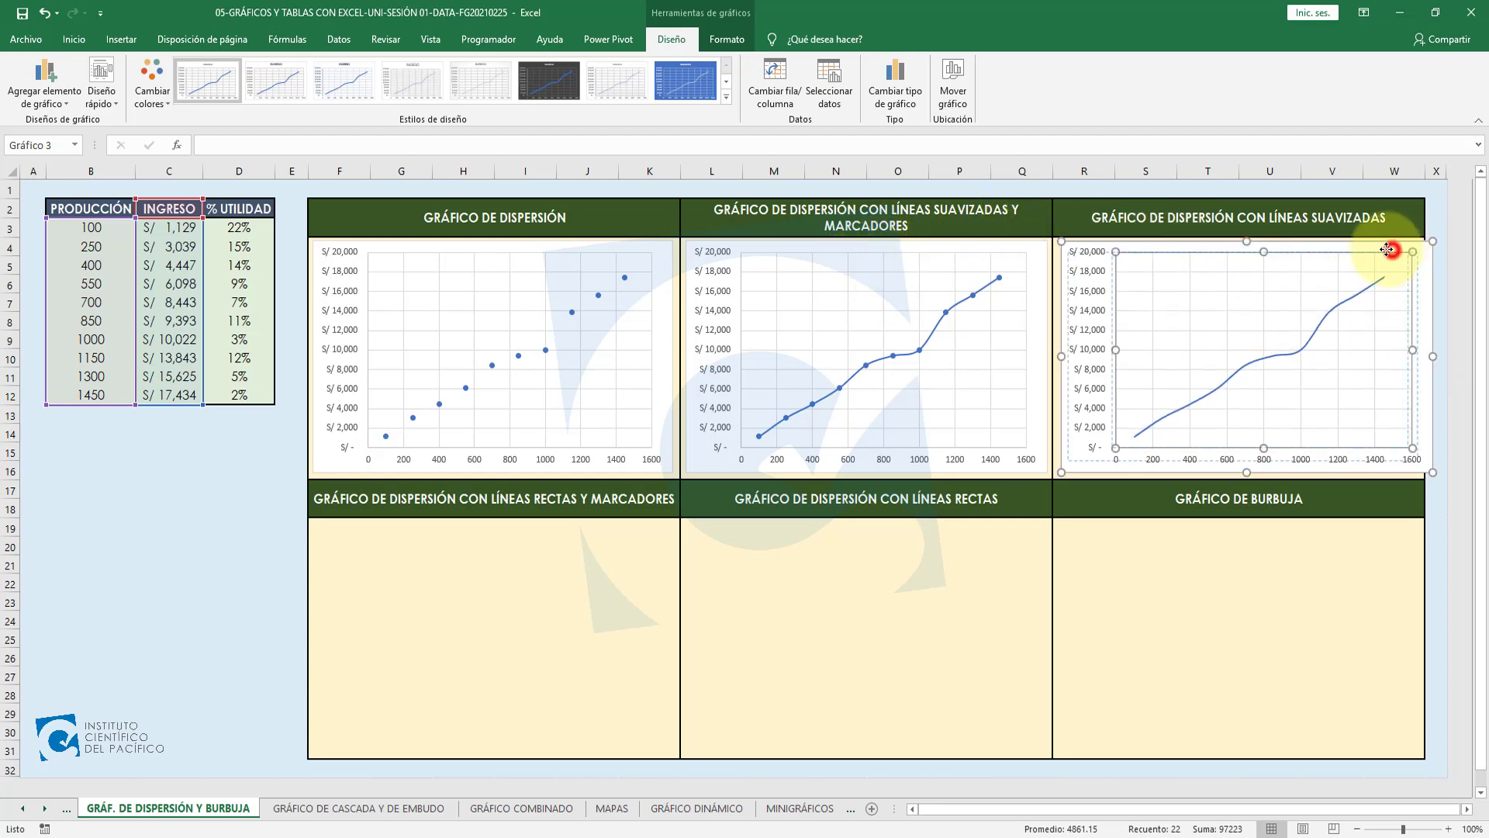
left_click_drag(1387, 250, 1383, 245)
Step: Insert a scatter chart with straight lines and markers from the PRODUCCIÓN and INGRESO columns and place it under its matching heading
left_click_drag(81, 203, 153, 403)
left_click(121, 39)
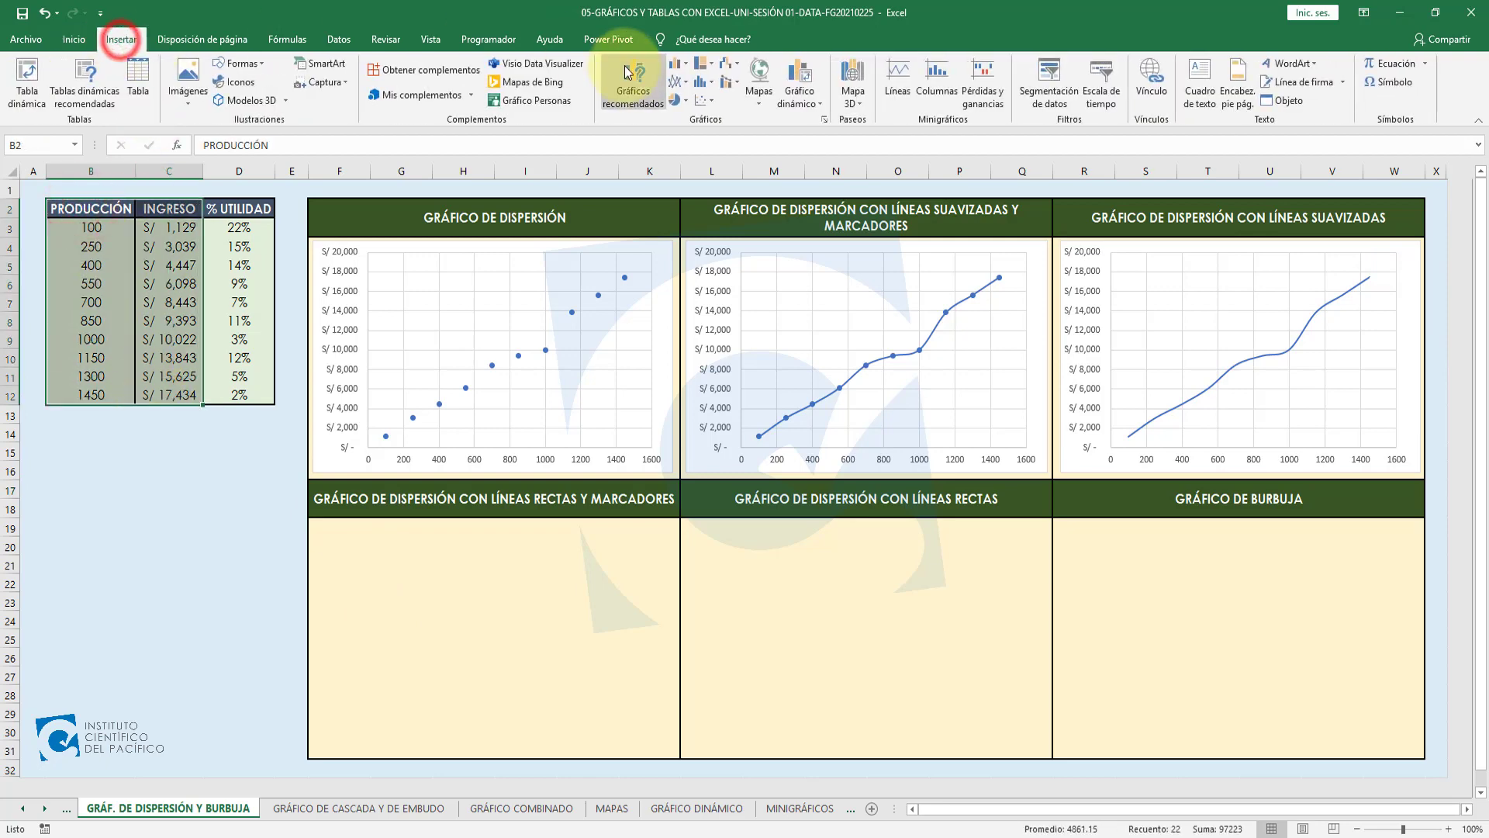
left_click(707, 99)
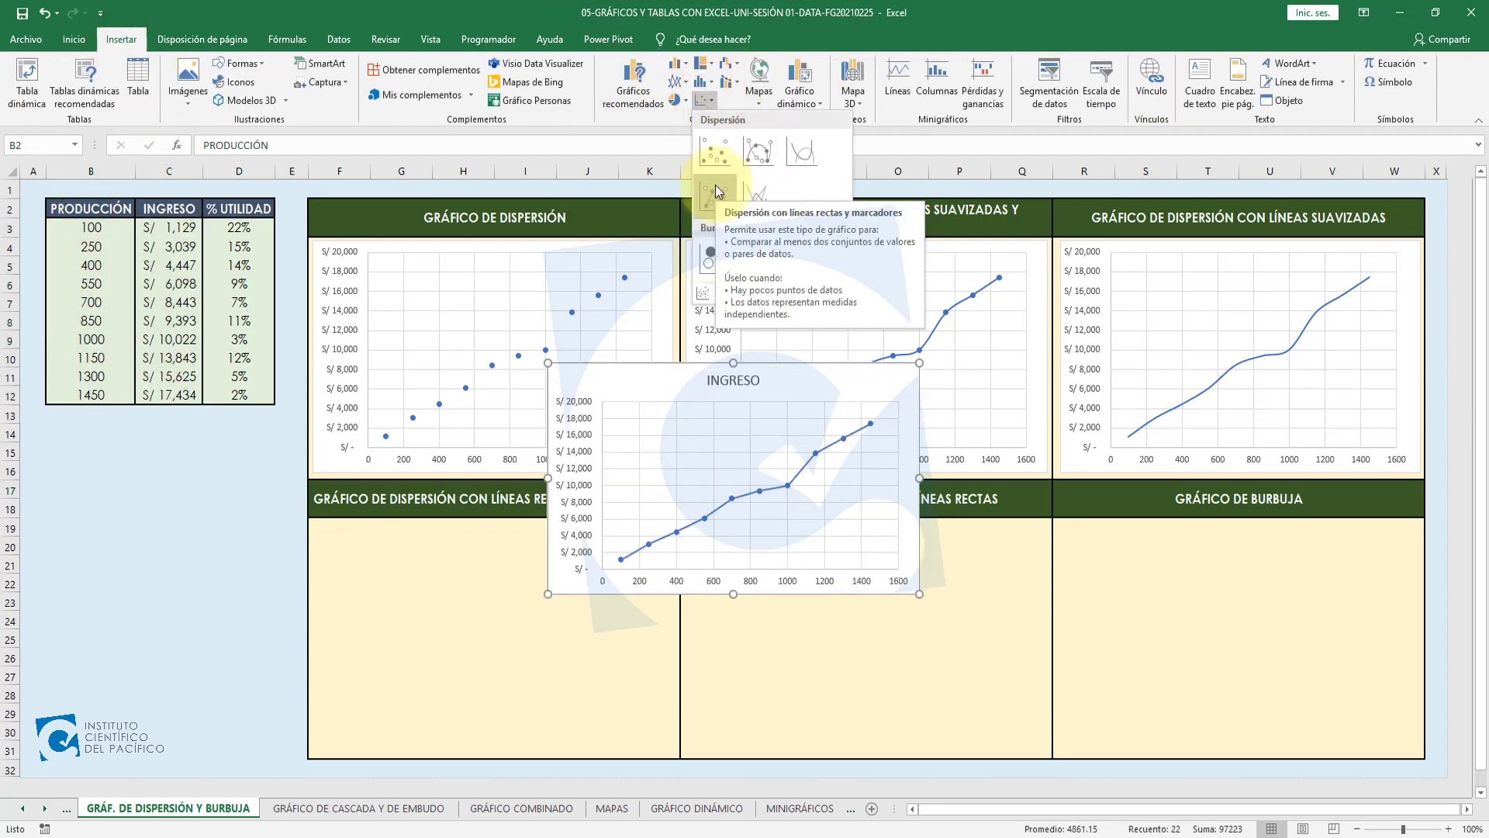
left_click(715, 184)
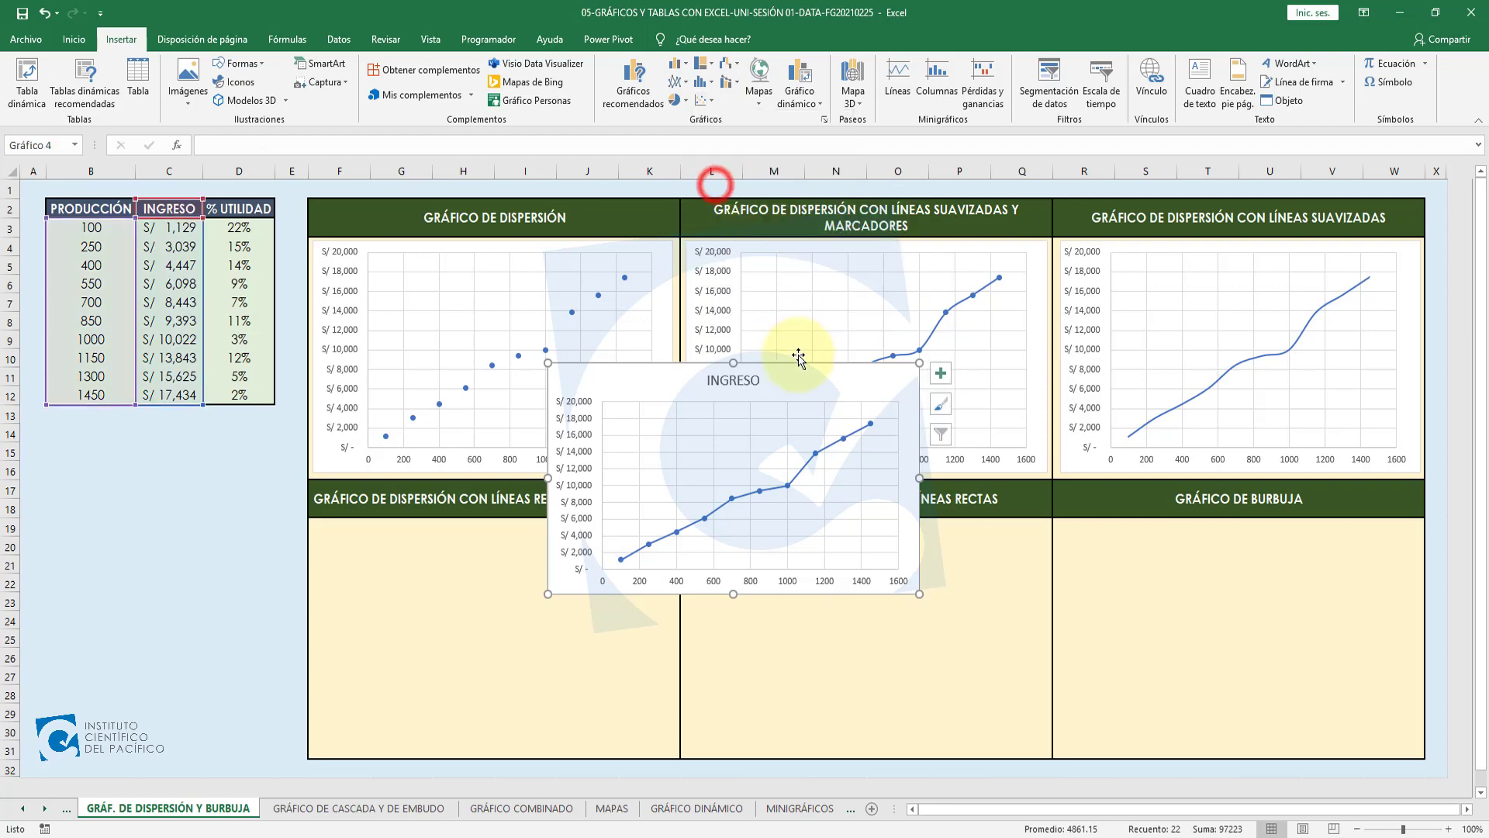
left_click_drag(791, 369, 551, 525)
Step: Remove the title of the straight-line chart with markers, then narrow and align the chart within its box
left_click(518, 534)
key("Delete")
left_click_drag(680, 636, 670, 635)
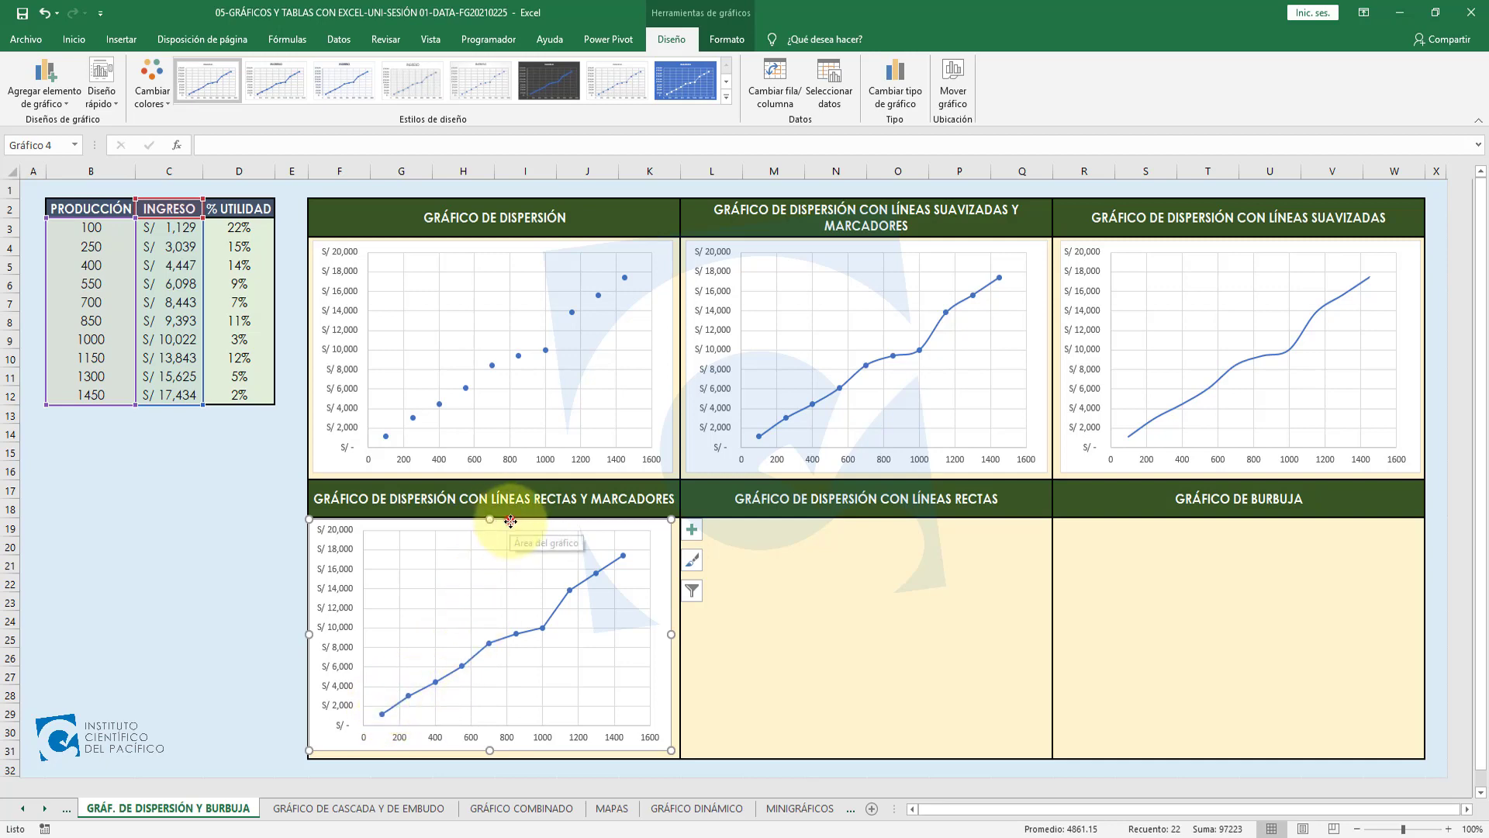
left_click_drag(510, 522, 512, 525)
Step: Insert a scatter chart with straight lines only from B2:C12 and place it under GRÁFICO DE DISPERSIÓN CON LÍNEAS RECTAS
left_click(219, 456)
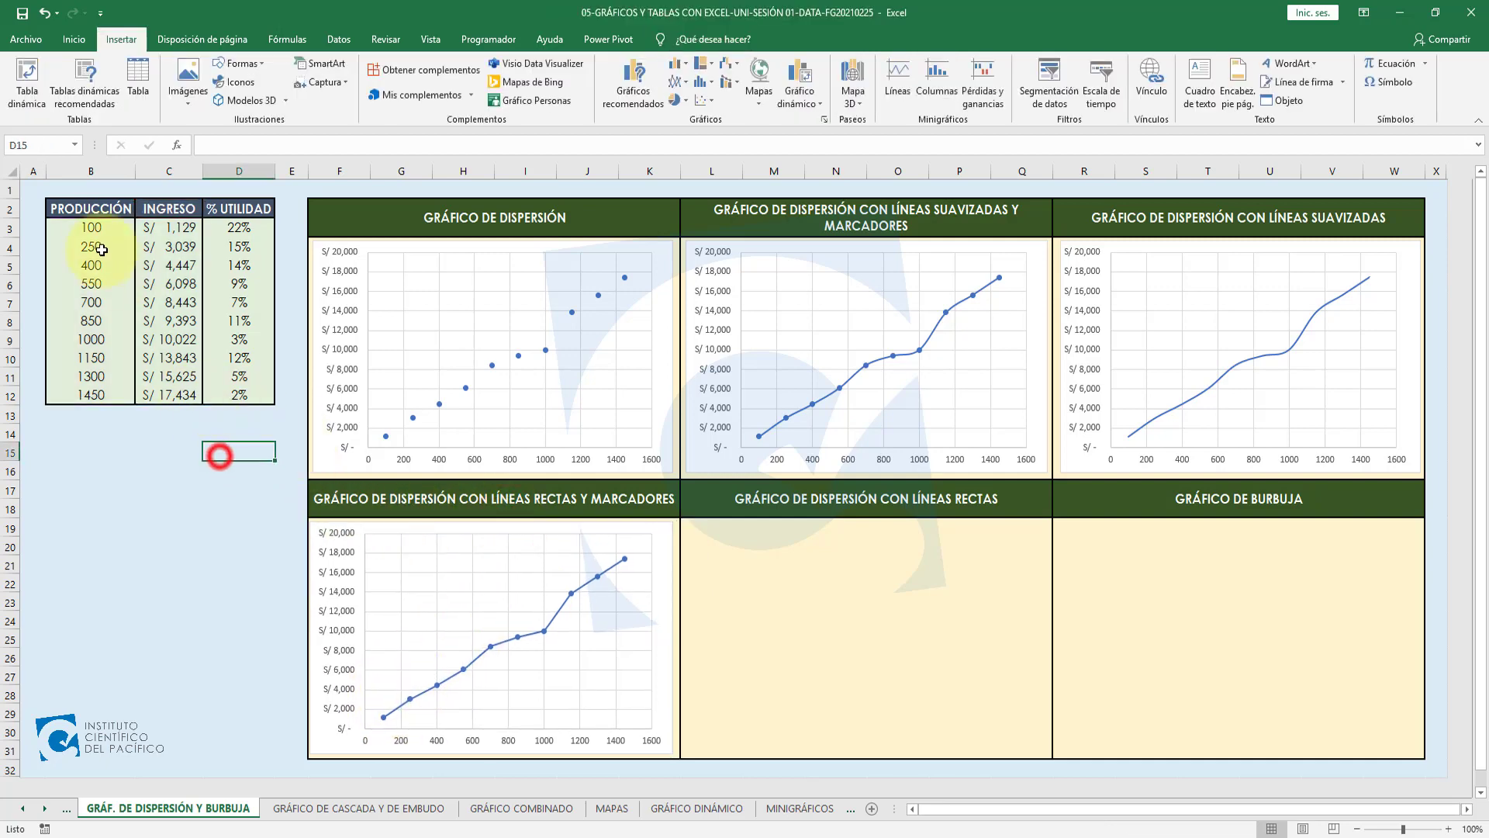
left_click_drag(91, 208, 154, 390)
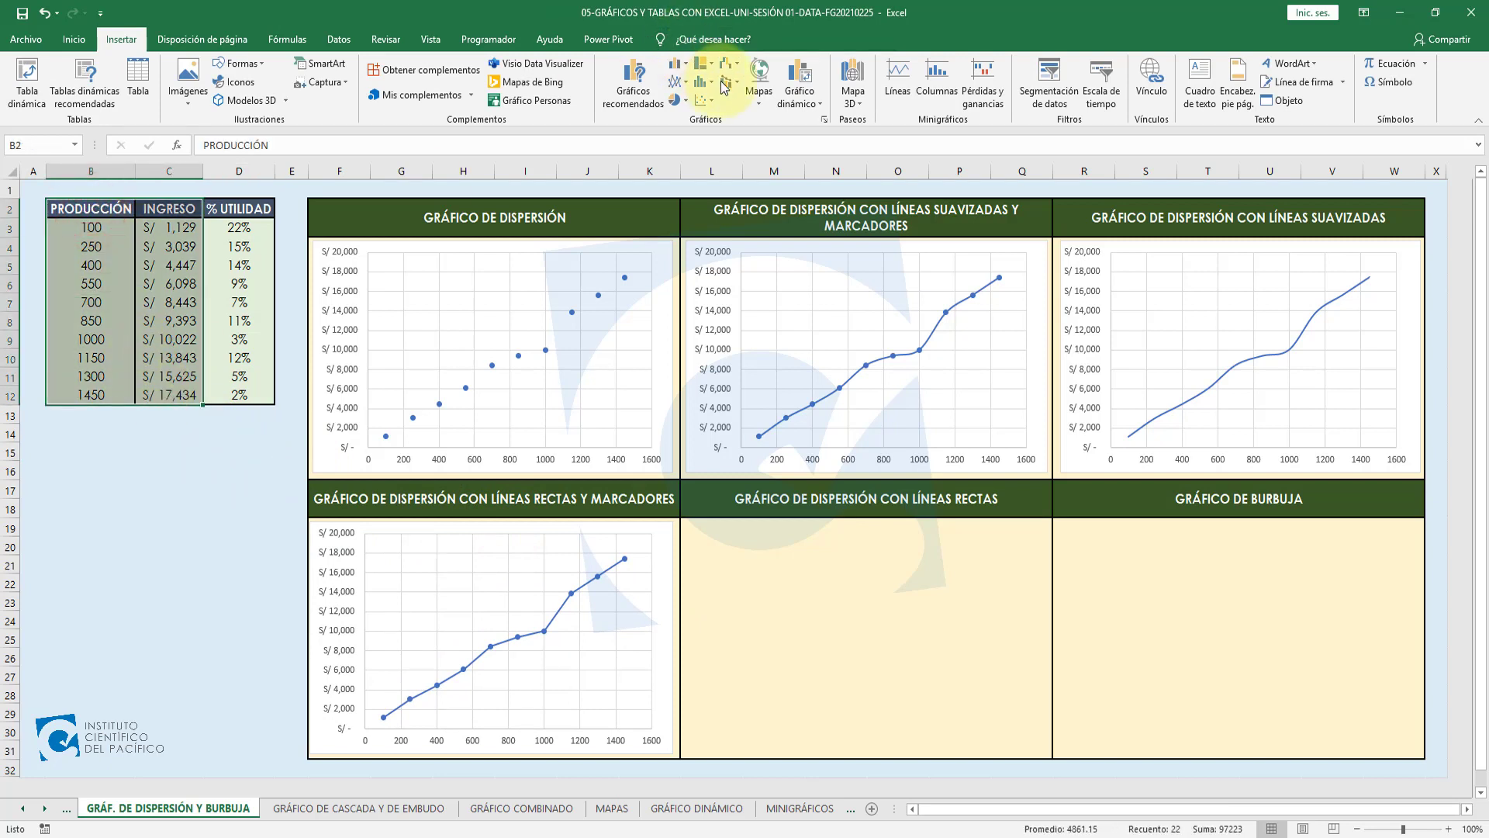
left_click(704, 100)
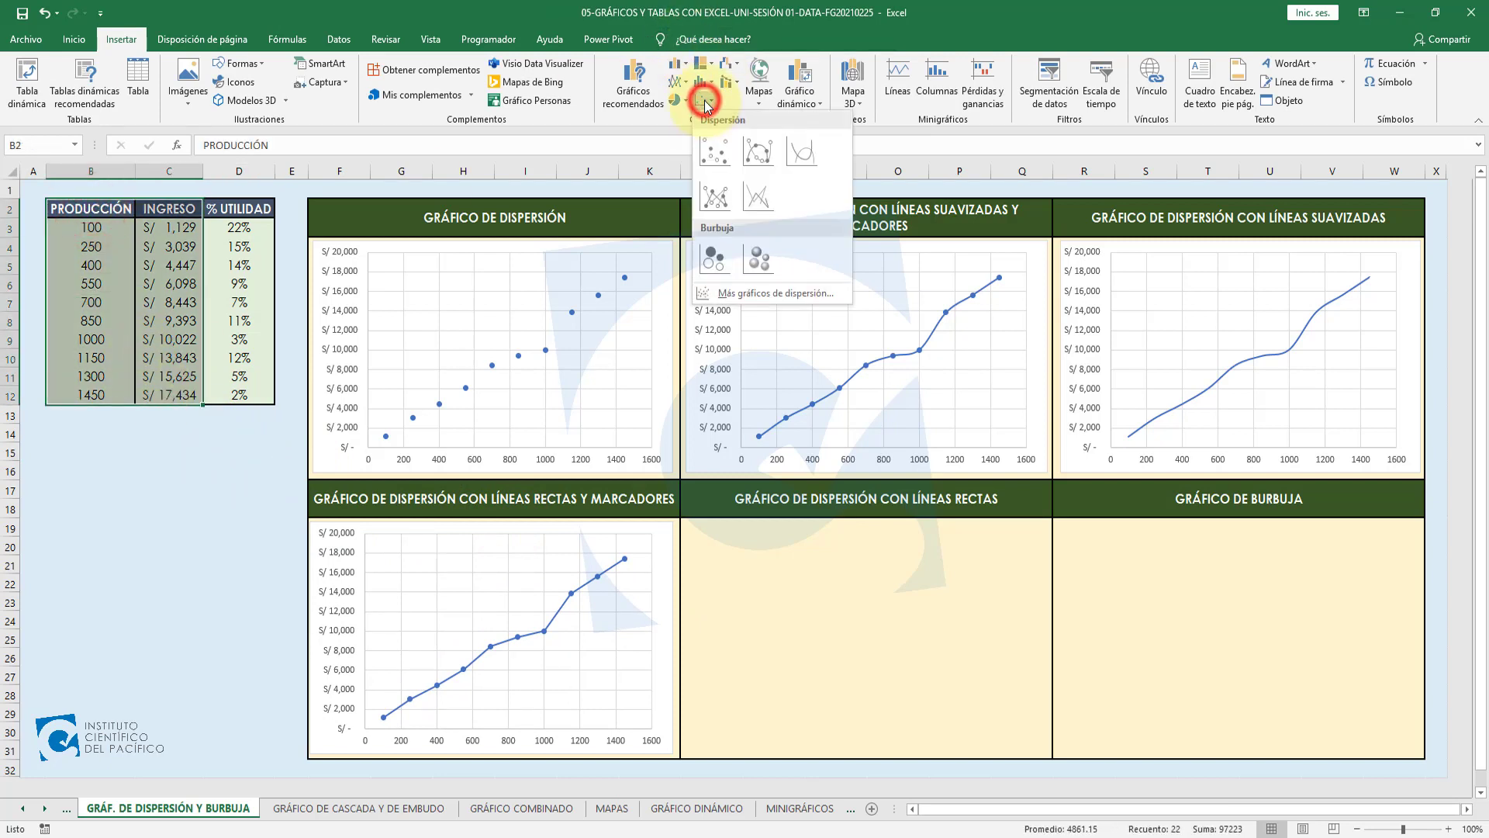
left_click(749, 200)
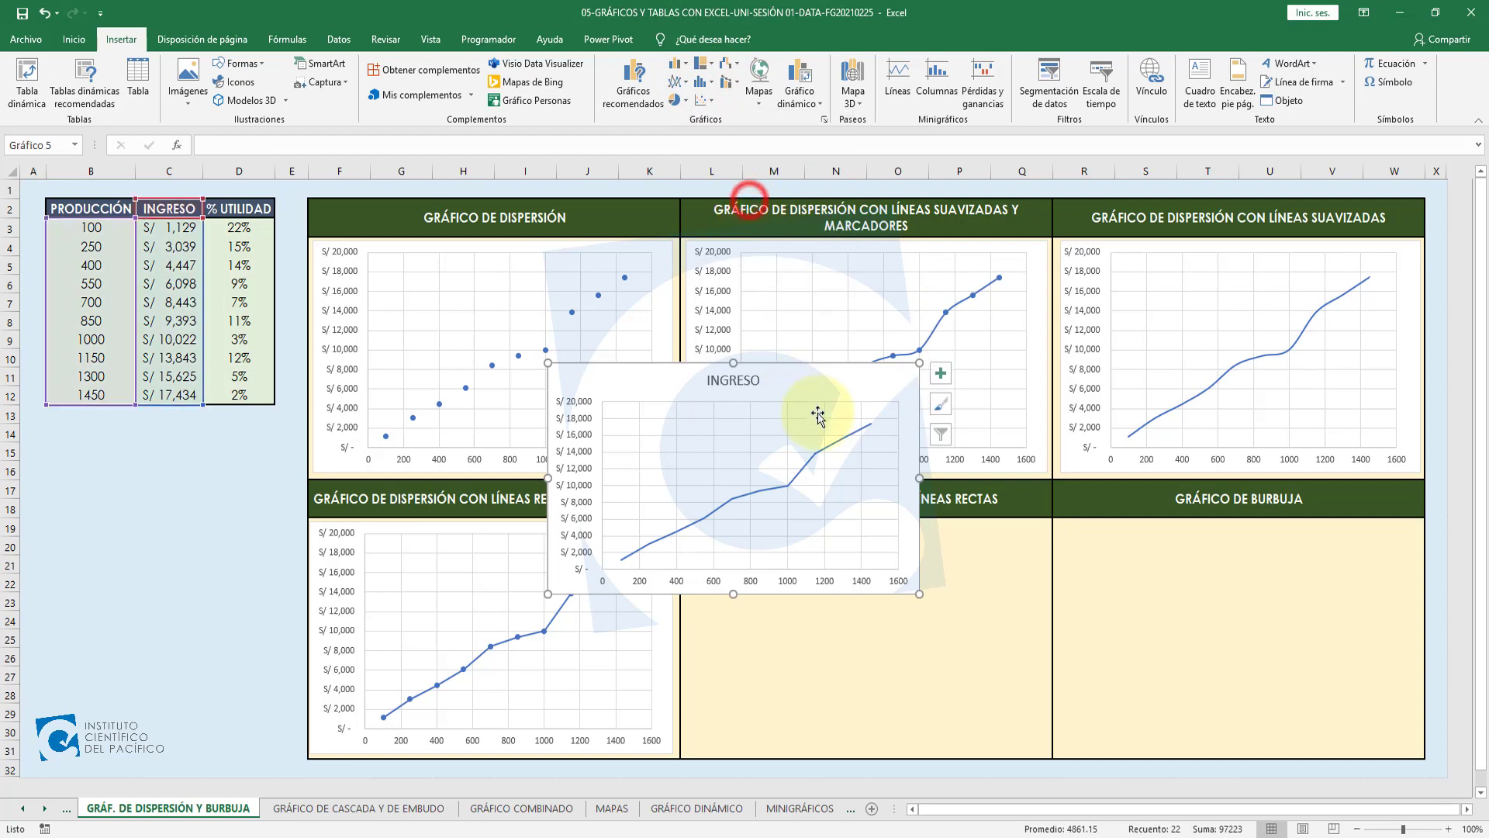
left_click_drag(808, 372, 941, 525)
Step: Remove the title of the chart with straight lines only and fit the chart inside its box
left_click(873, 535)
key("Delete")
left_click_drag(1057, 636, 1049, 636)
left_click_drag(1003, 527, 1009, 530)
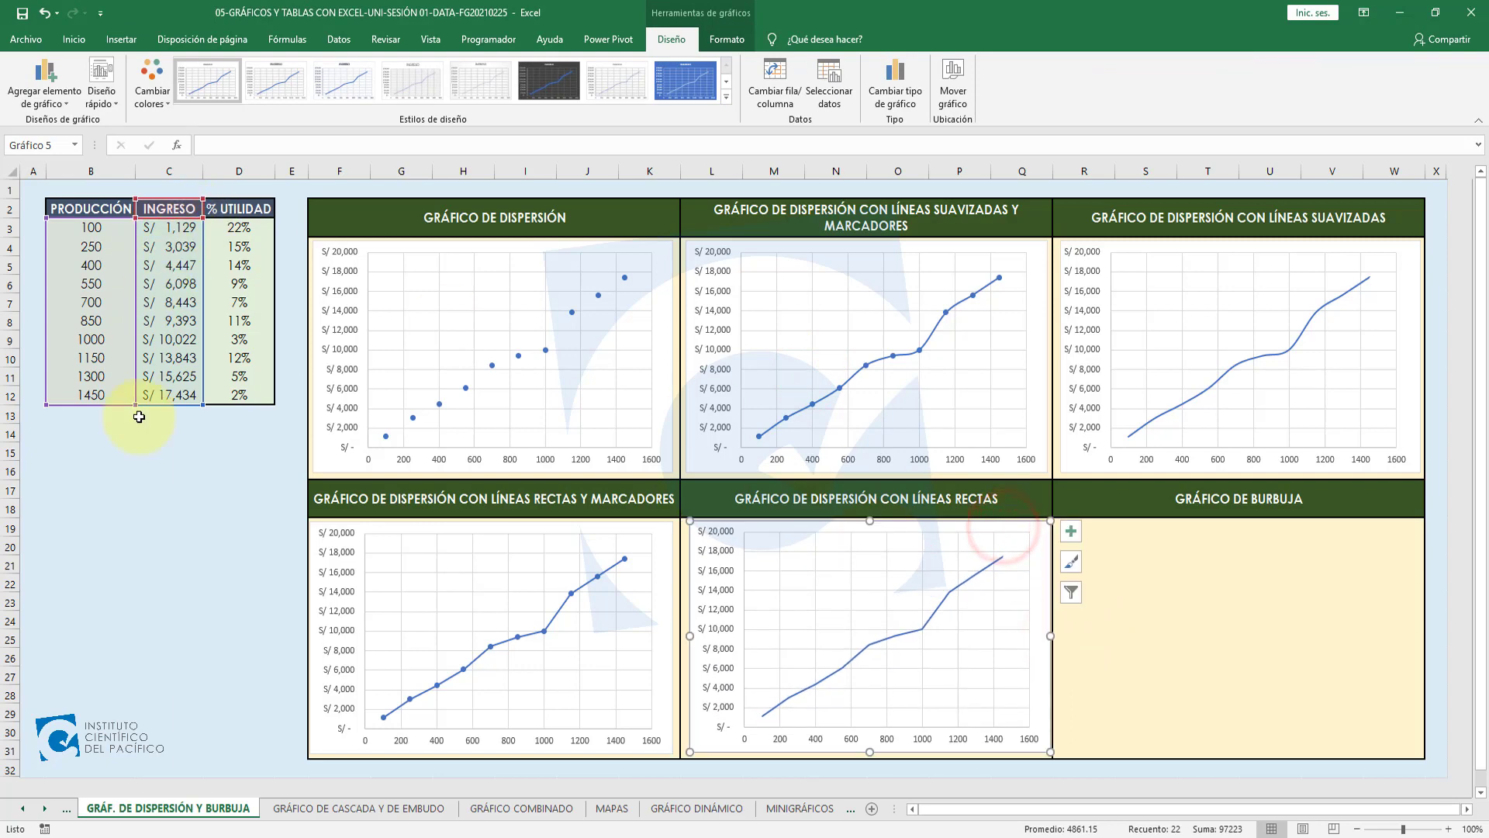
Step: Insert a bubble chart from the PRODUCCIÓN, INGRESO and % UTILIDAD columns and place it under the GRÁFICO DE BURBUJA heading
left_click(153, 503)
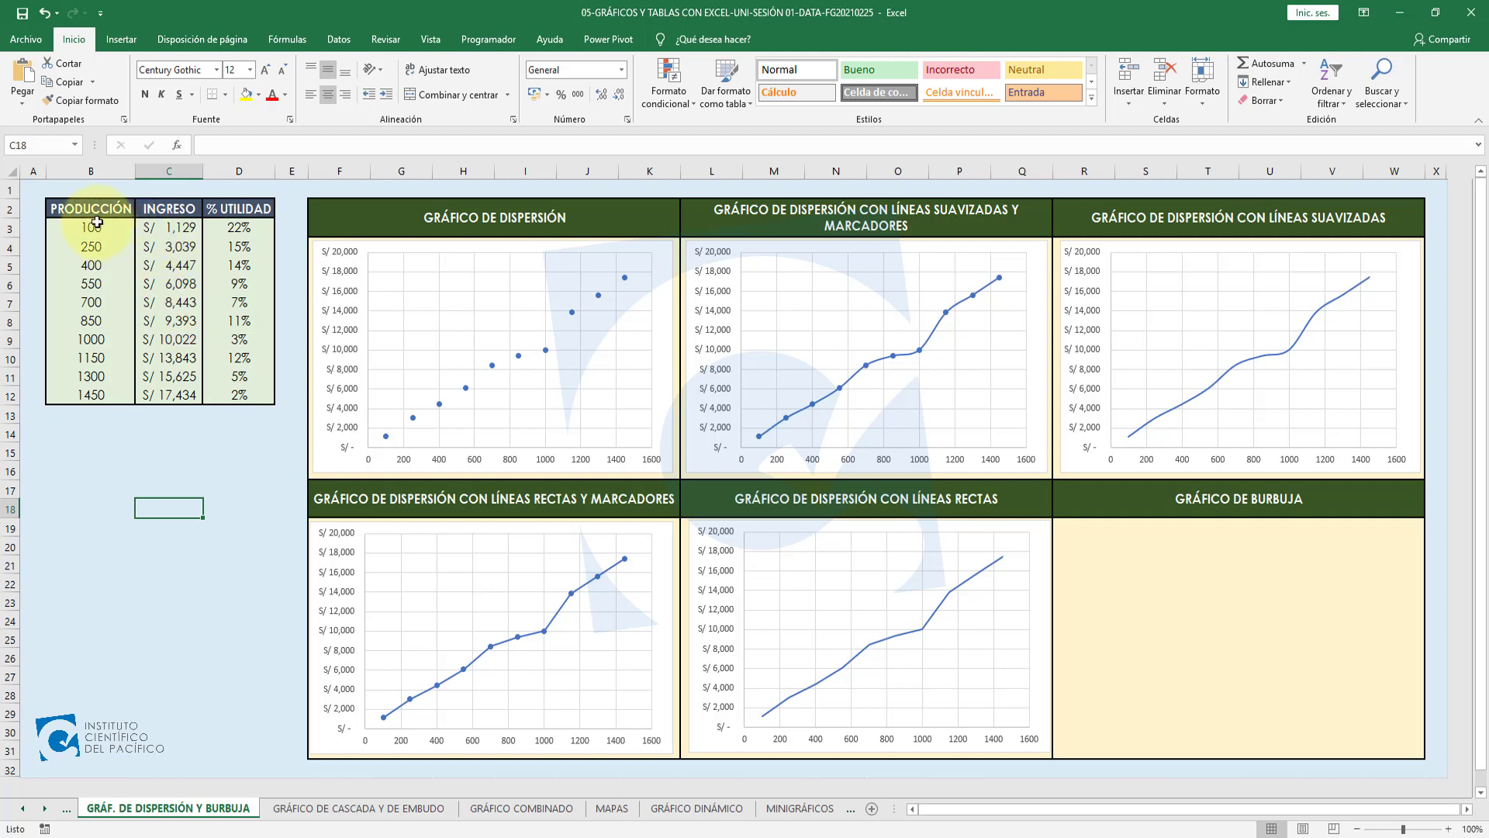
left_click_drag(75, 209, 239, 395)
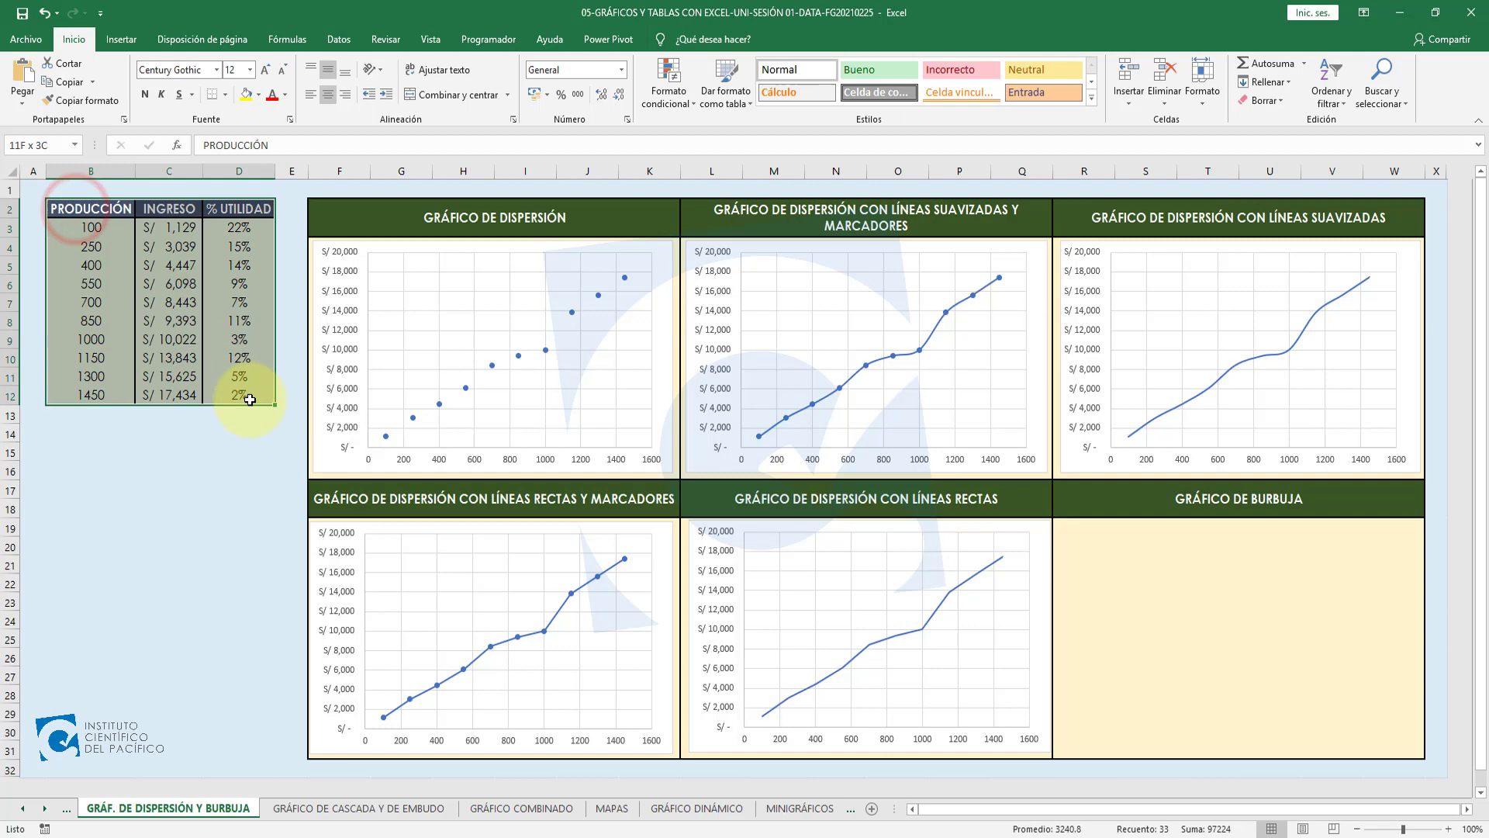
left_click(133, 46)
left_click(706, 99)
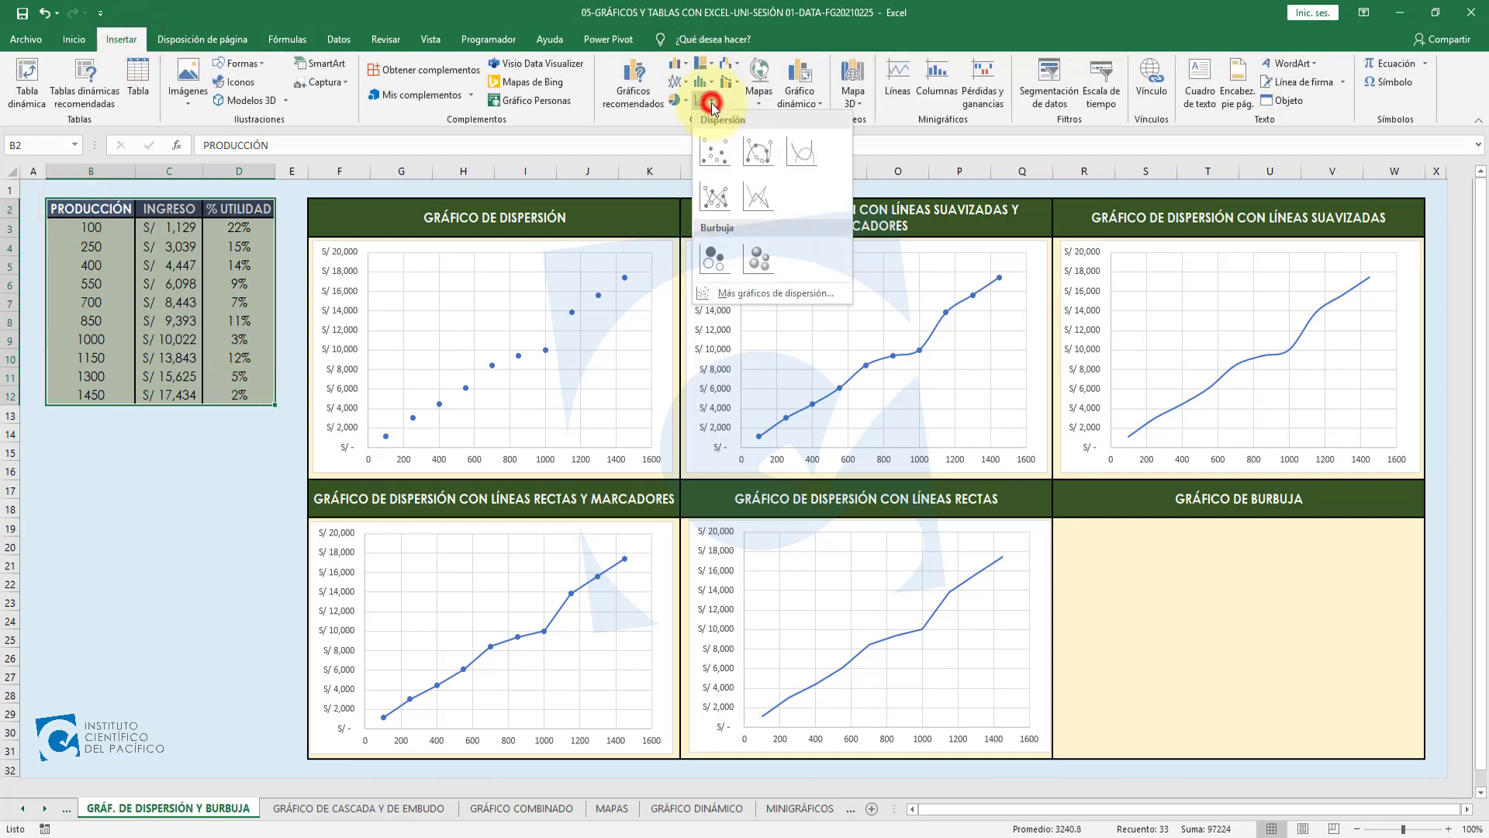
left_click(728, 257)
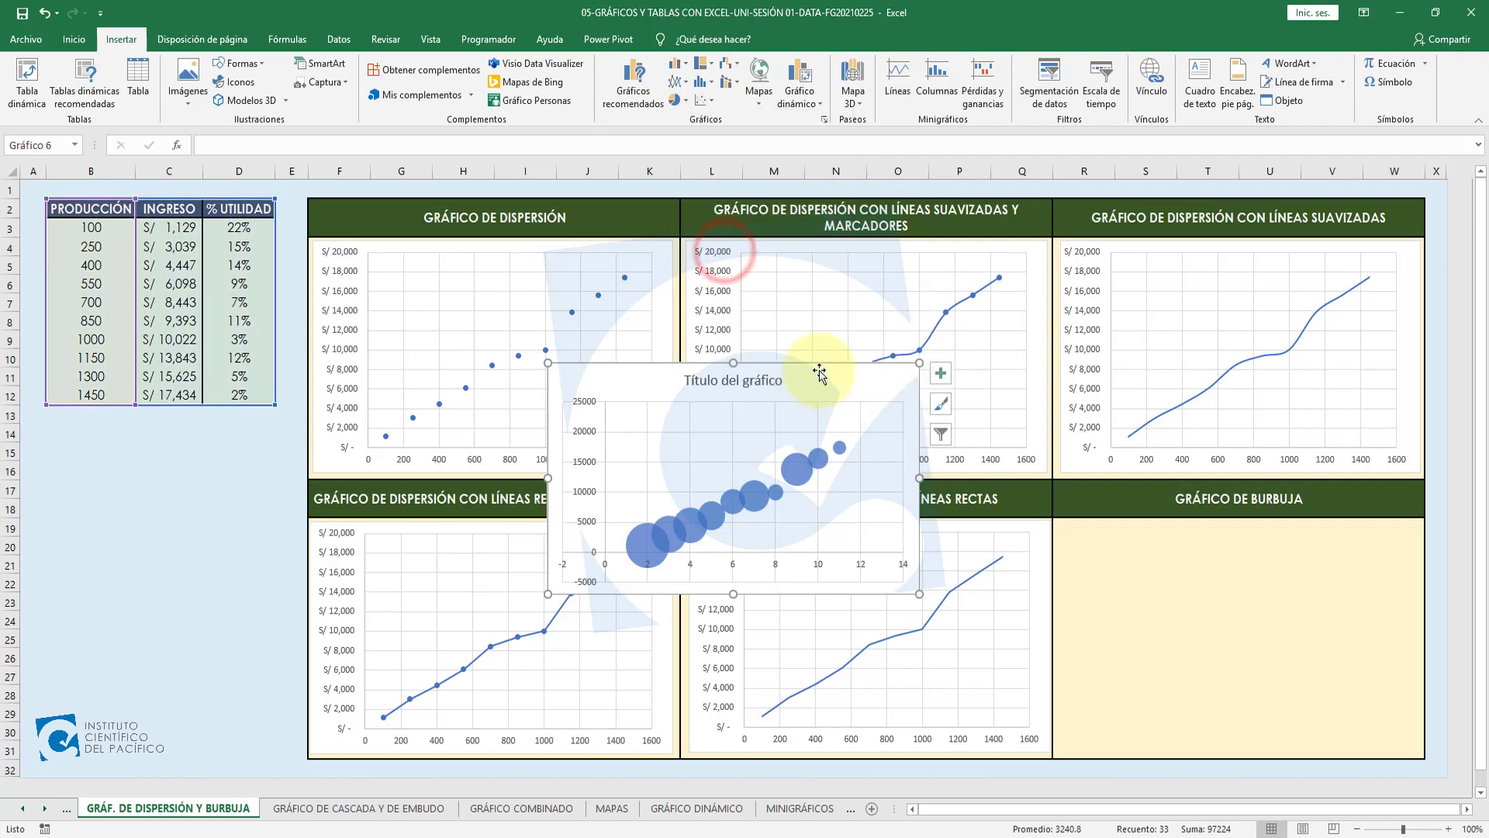
left_click_drag(822, 370, 1325, 527)
Step: Remove the bubble chart's title and resize the chart to fit its box
left_click(1193, 565)
key("Delete")
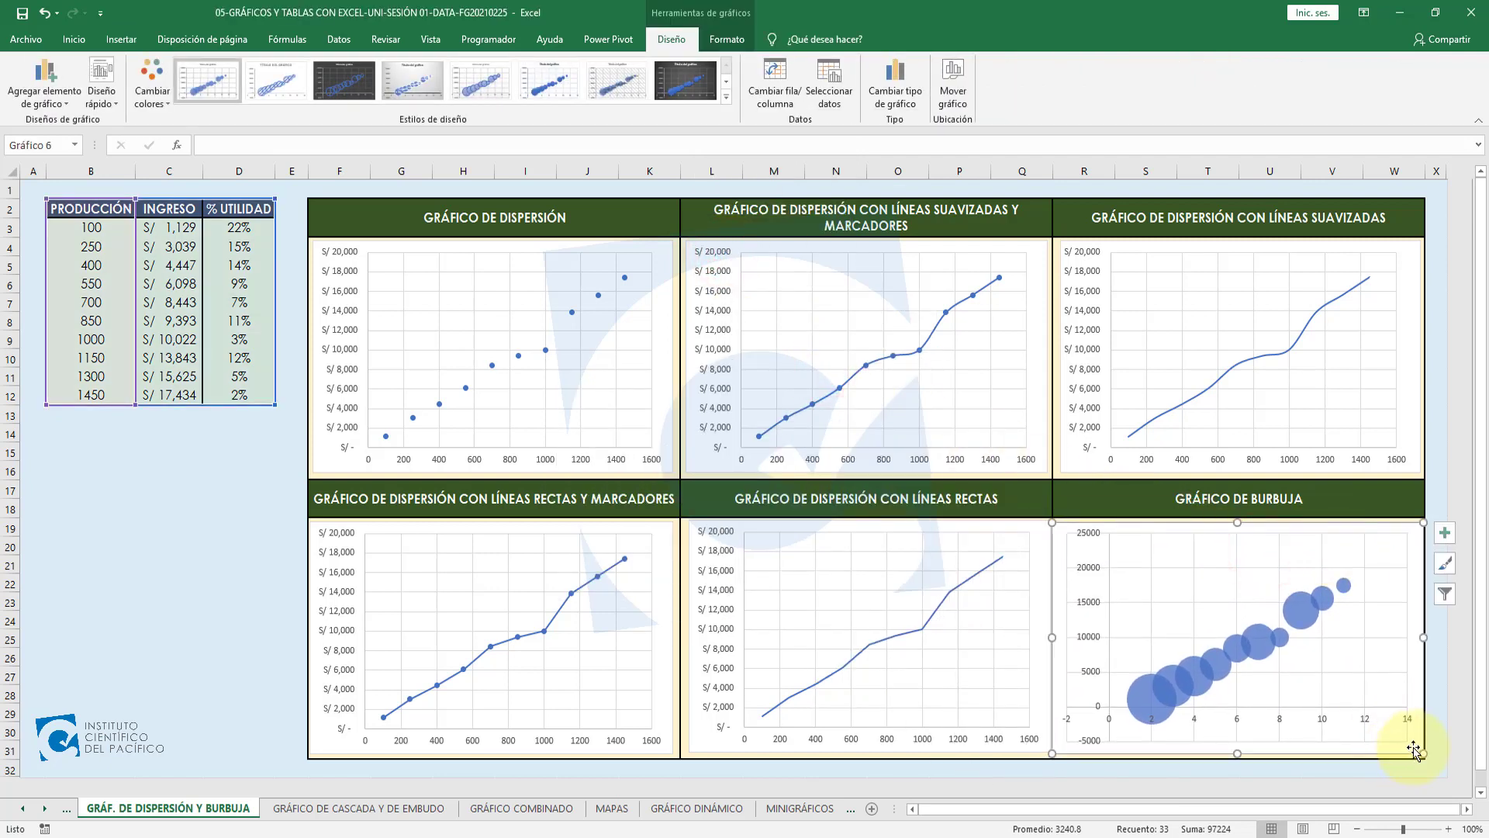
left_click_drag(1421, 752, 1414, 755)
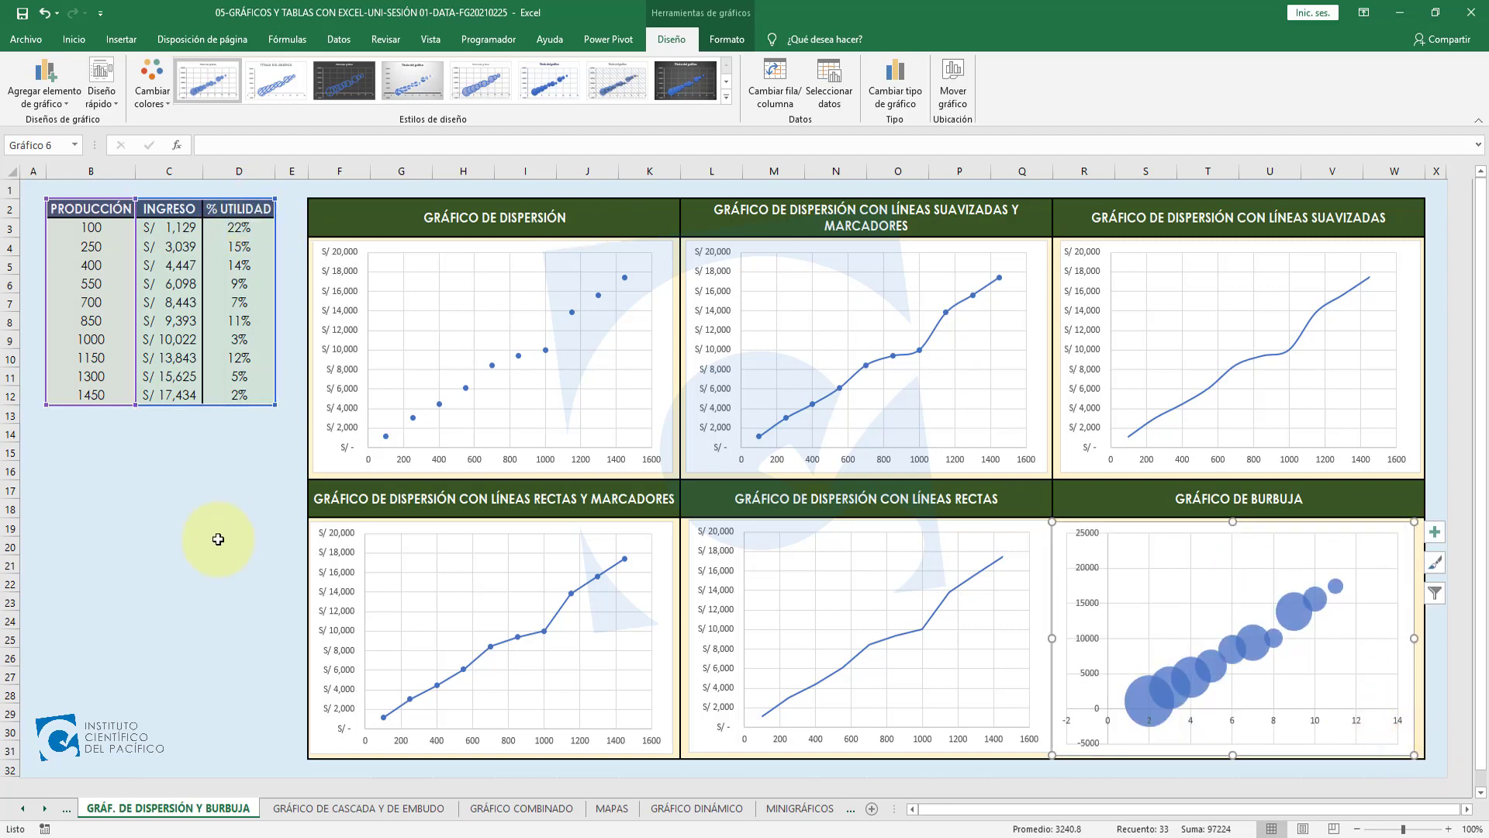
Step: Compare the table rows for production 100, 250 and 1450 with their bubbles in the bubble chart, relating bubble size to % UTILIDAD
left_click(212, 542)
left_click(249, 226)
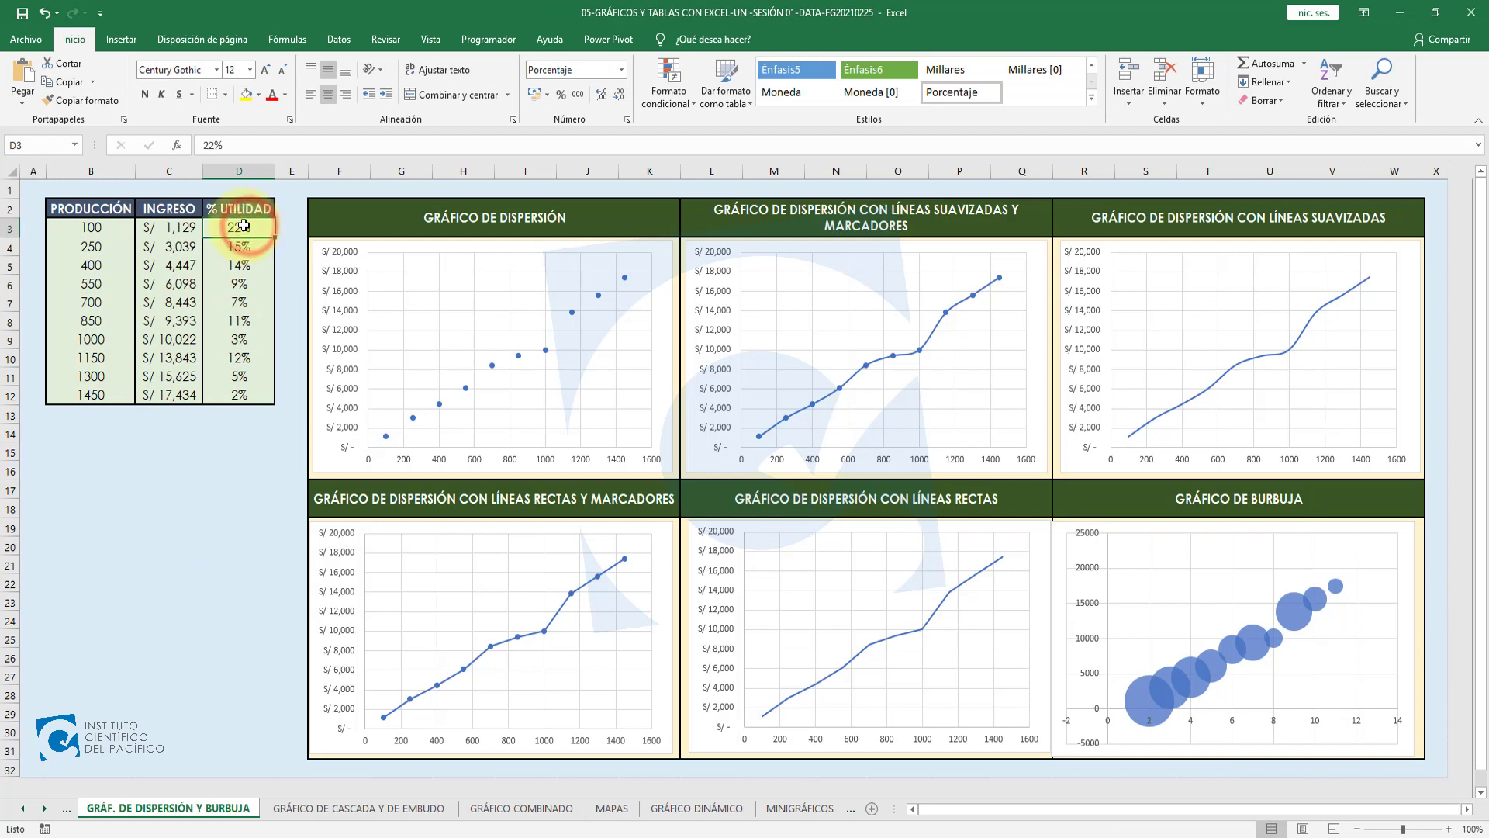
left_click(114, 226)
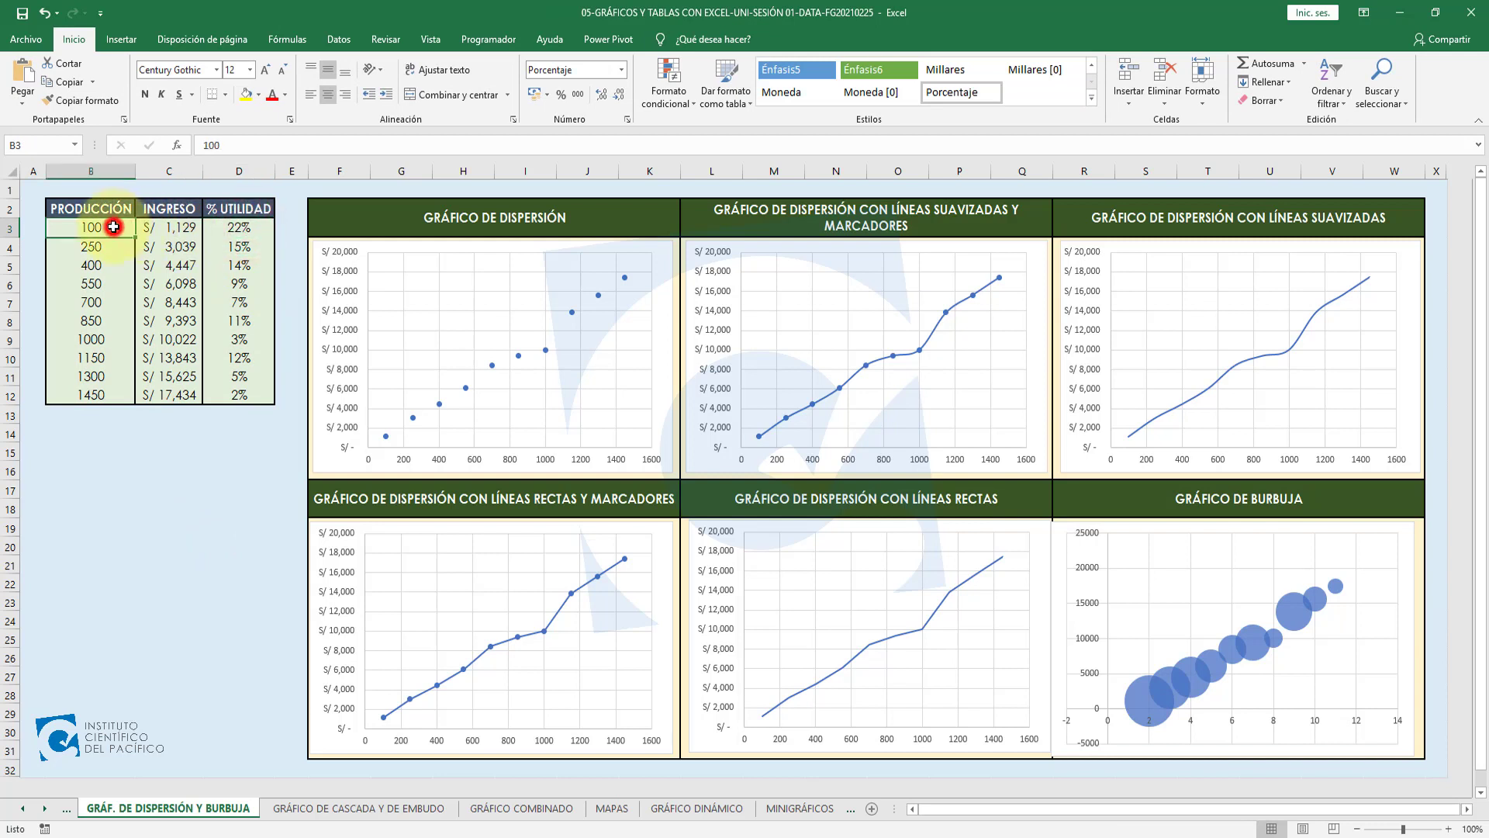
left_click(252, 226)
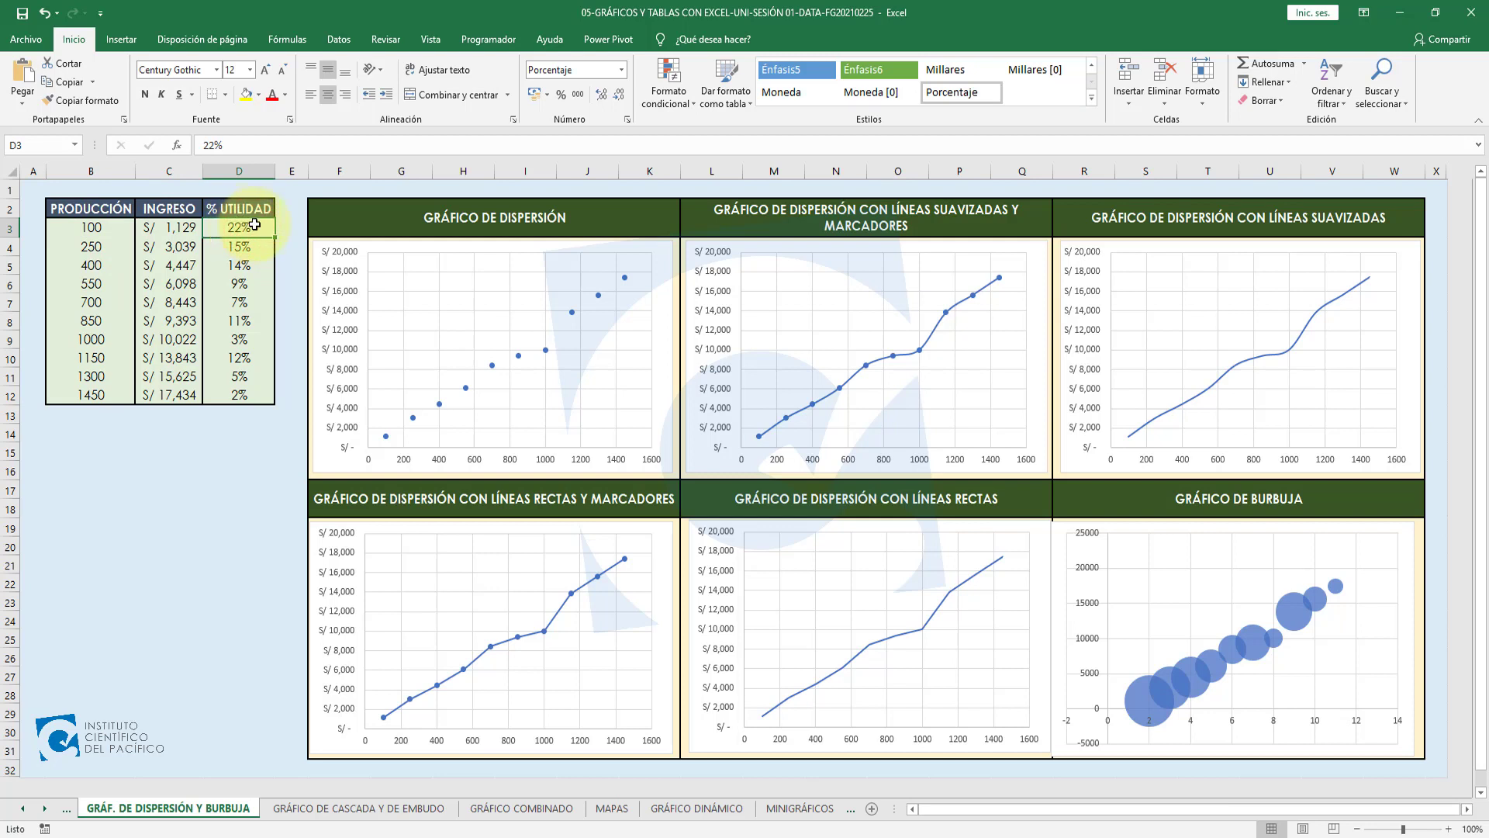
left_click(6, 227)
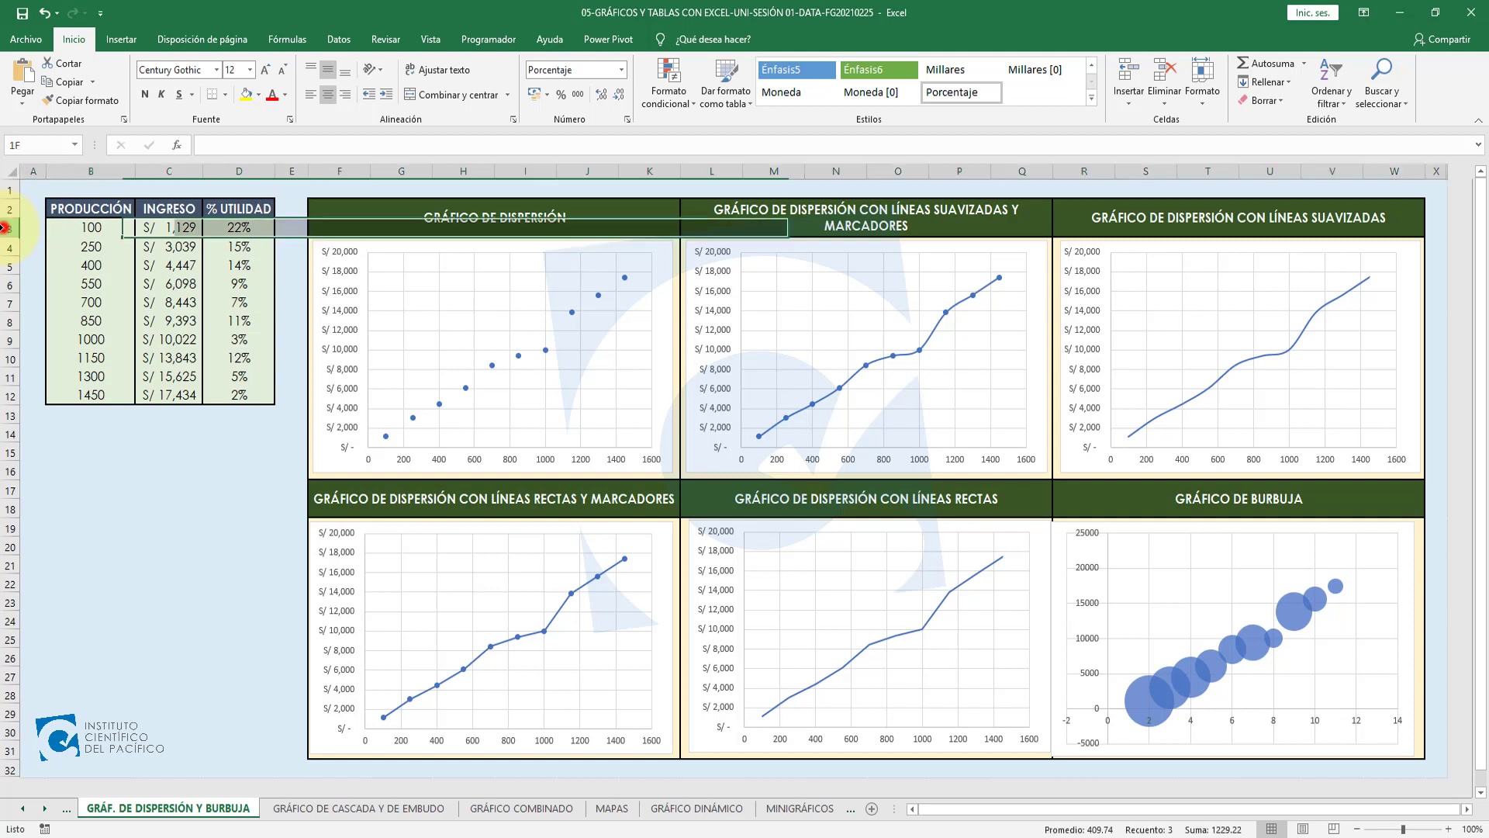
left_click(233, 226)
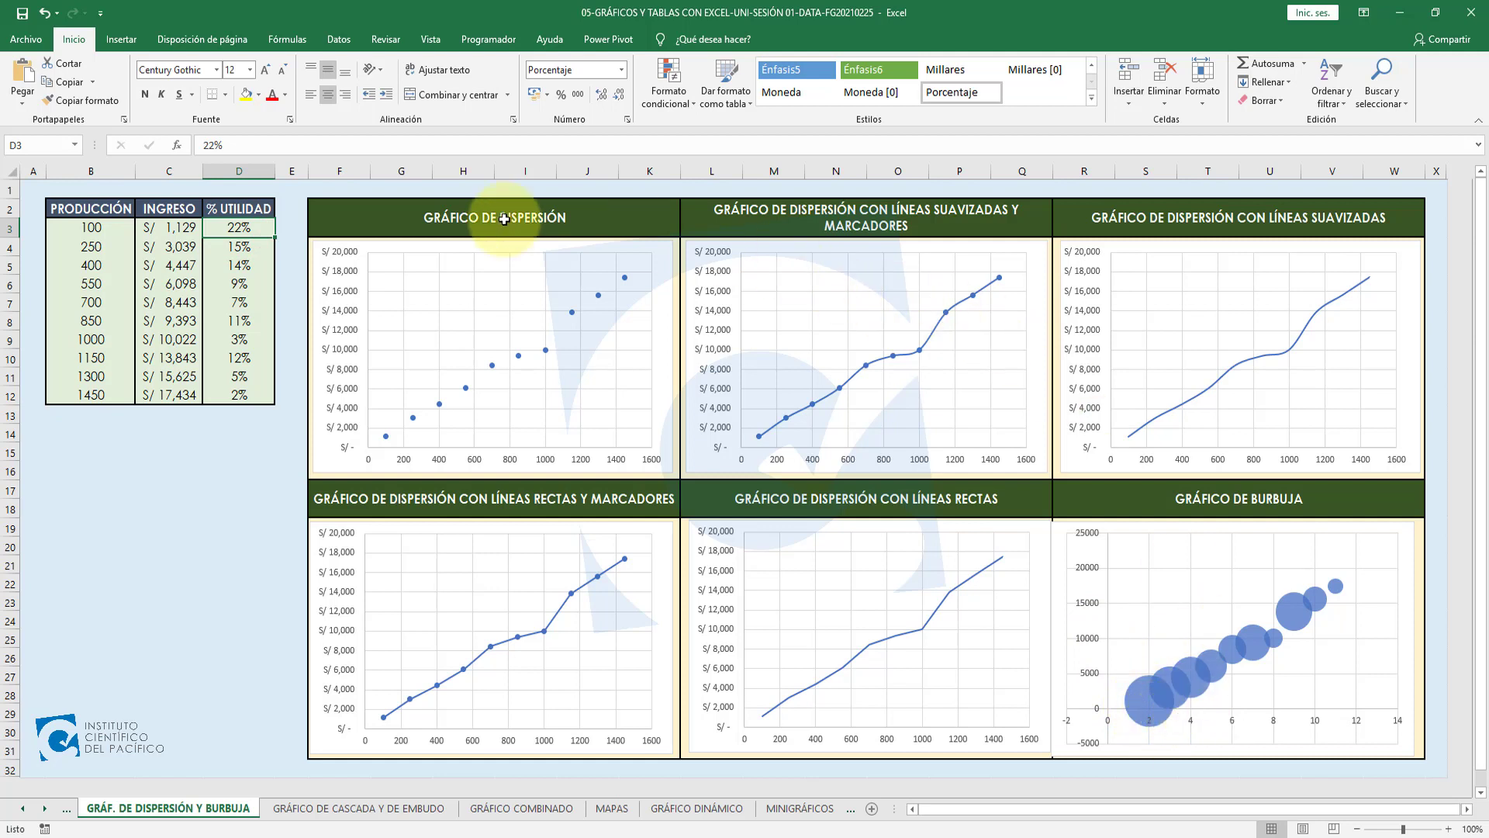
left_click(9, 249)
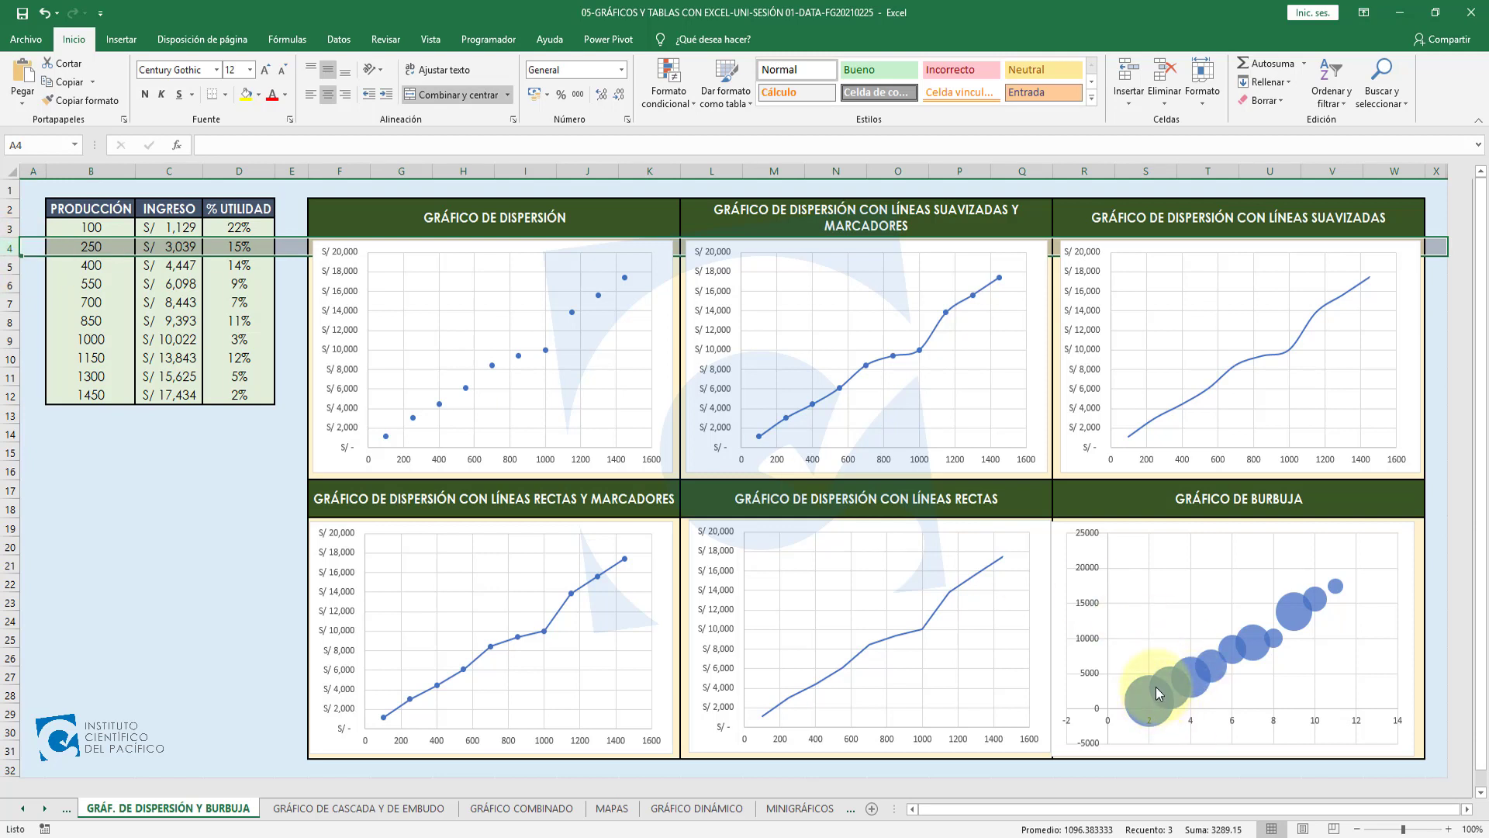
mouse_move(1171, 682)
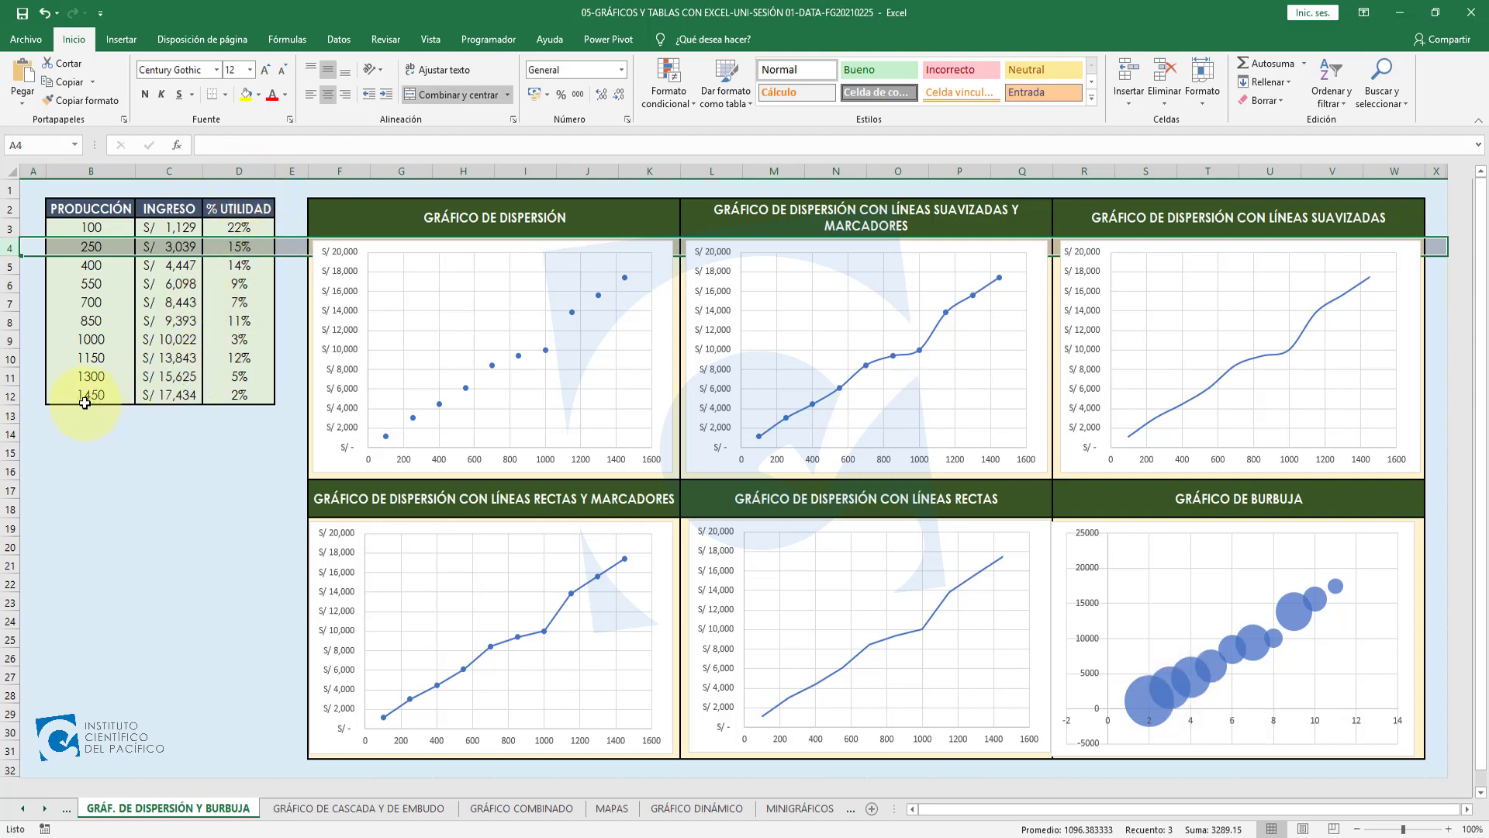
left_click(5, 396)
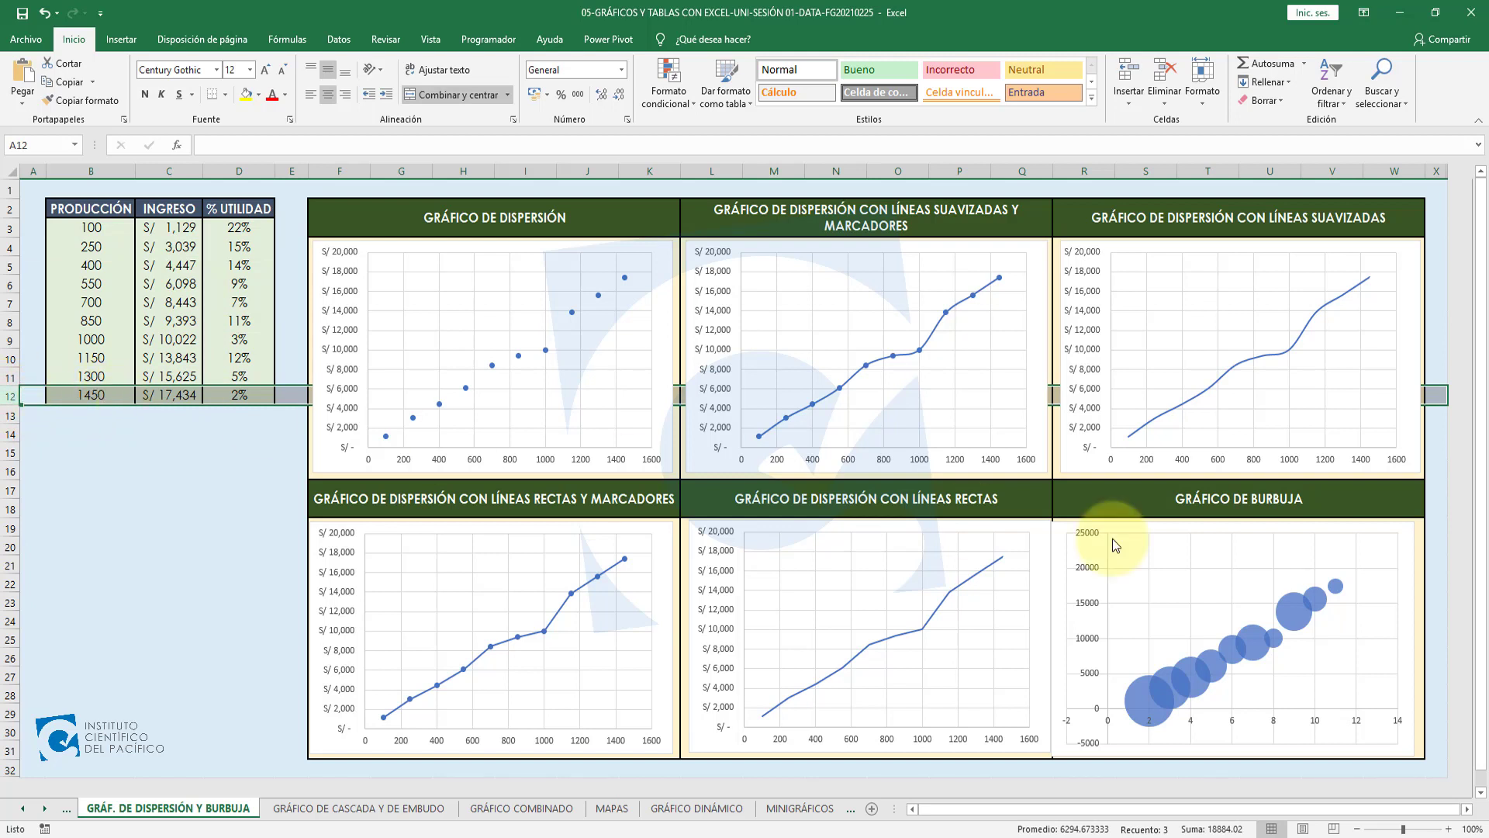
mouse_move(1334, 589)
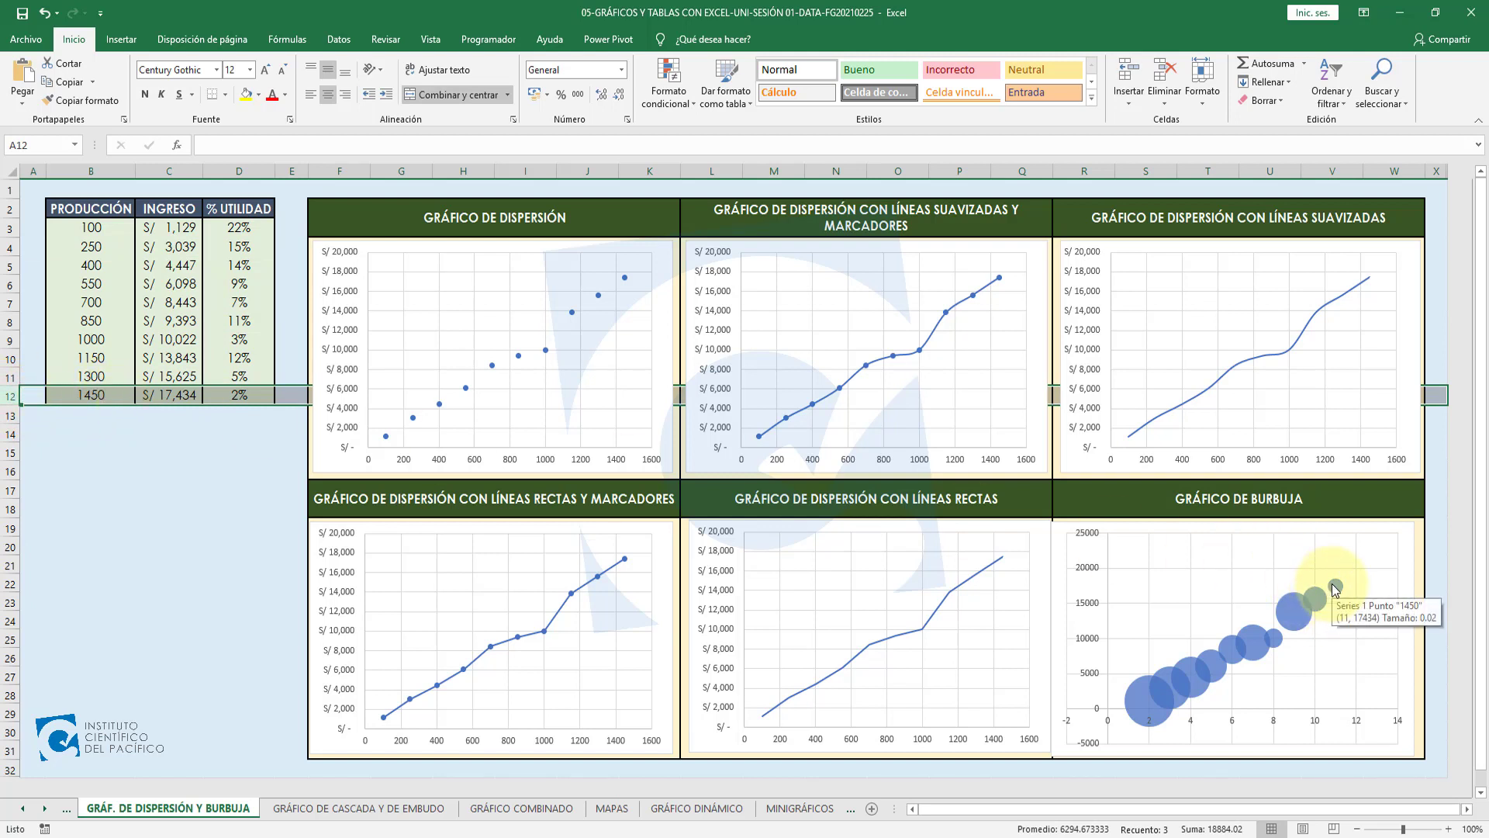